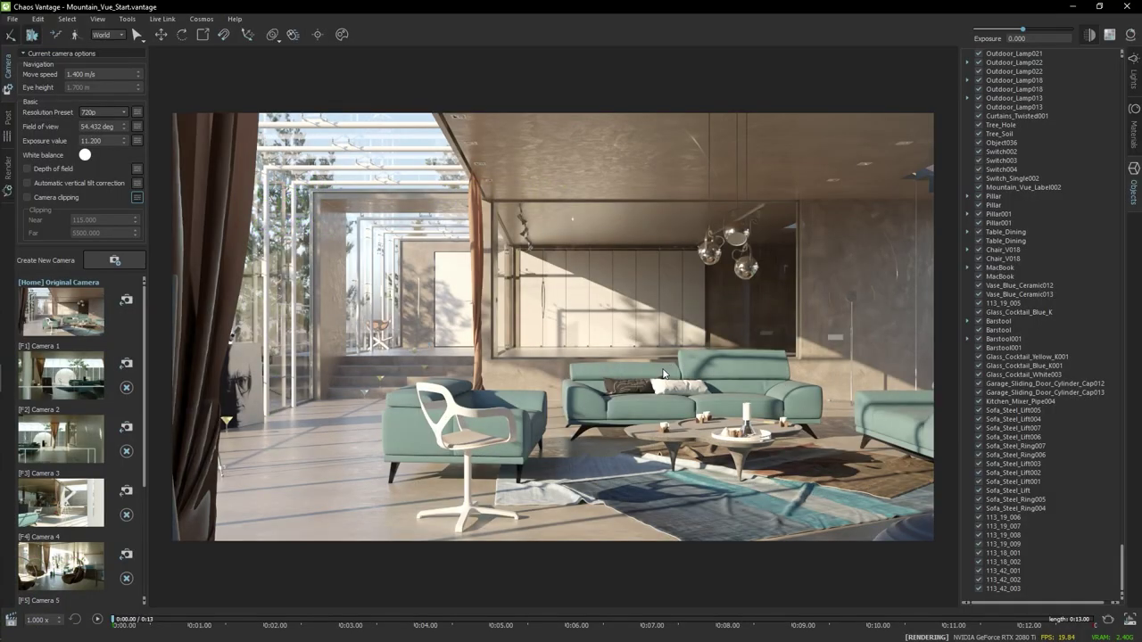
Step: Bring the car model Koenigsegg_Regera_01.fbx into the scene, placing it on the empty floor in front of the white panelled wall
drag(708, 358, 640, 441)
key(w)
key(w)
key(alt+Tab)
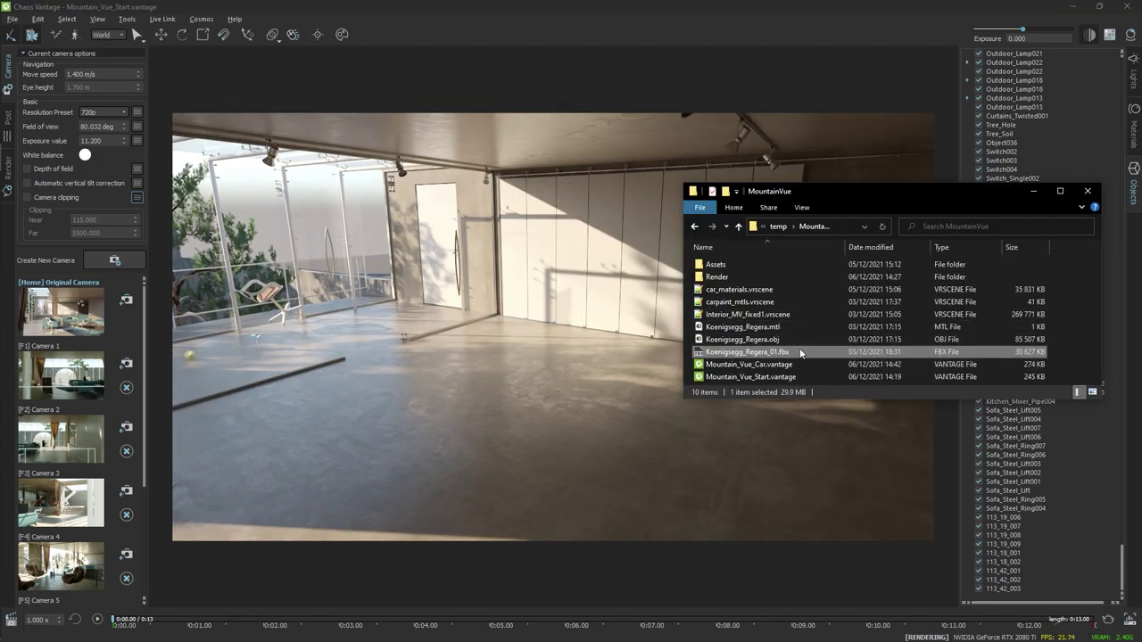
drag(764, 352, 478, 402)
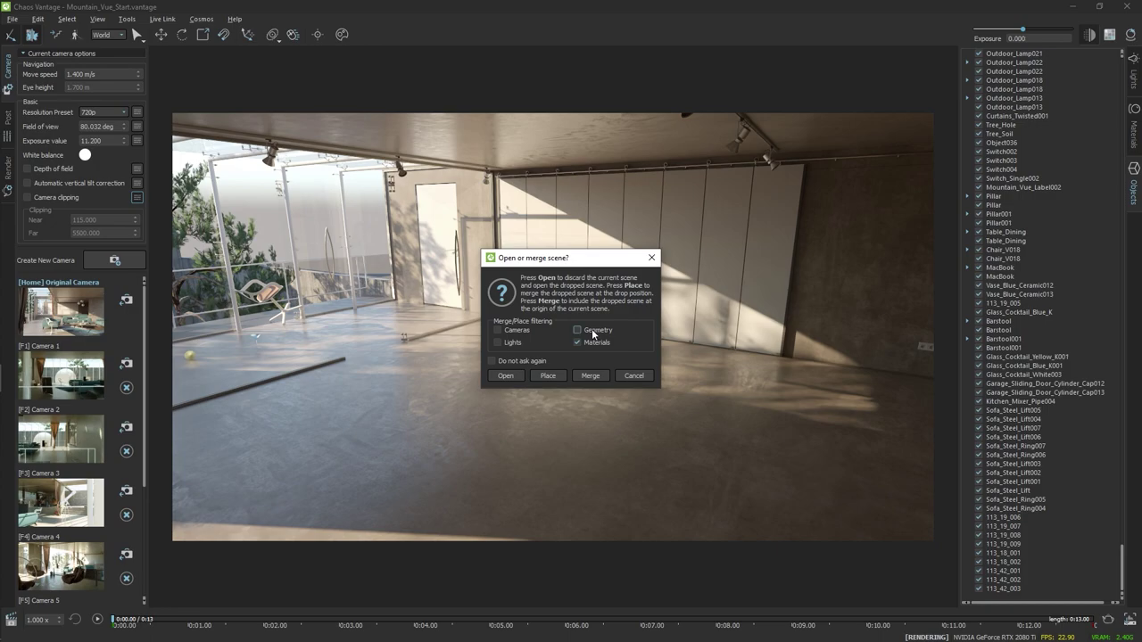
click(548, 375)
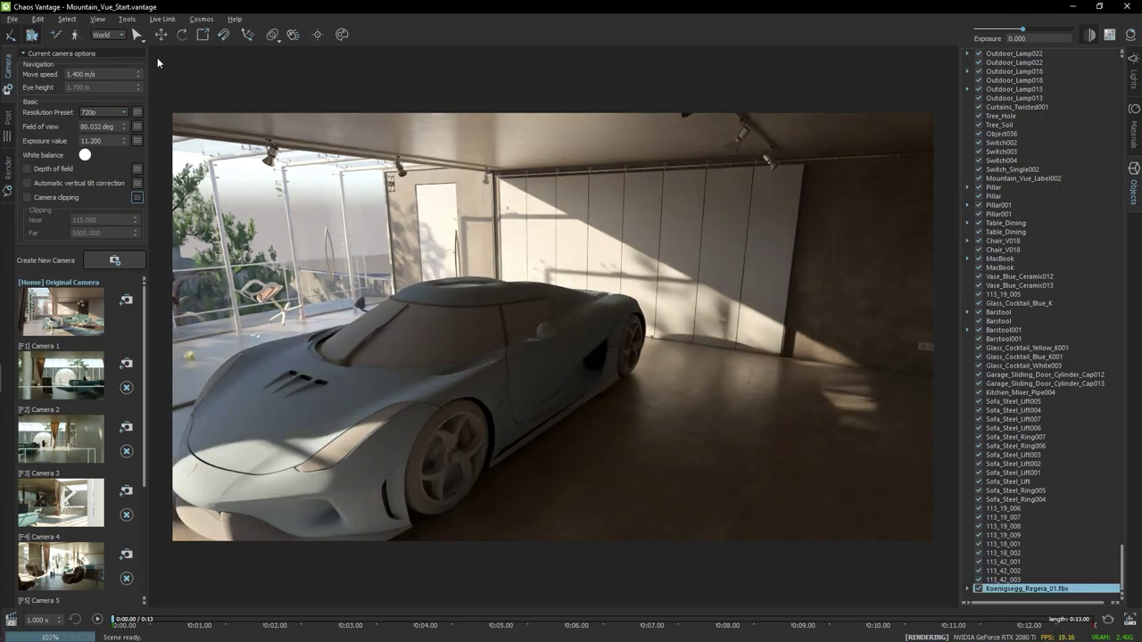
Step: Check which file formats the scene import supports, then leave without importing anything
click(12, 18)
click(27, 60)
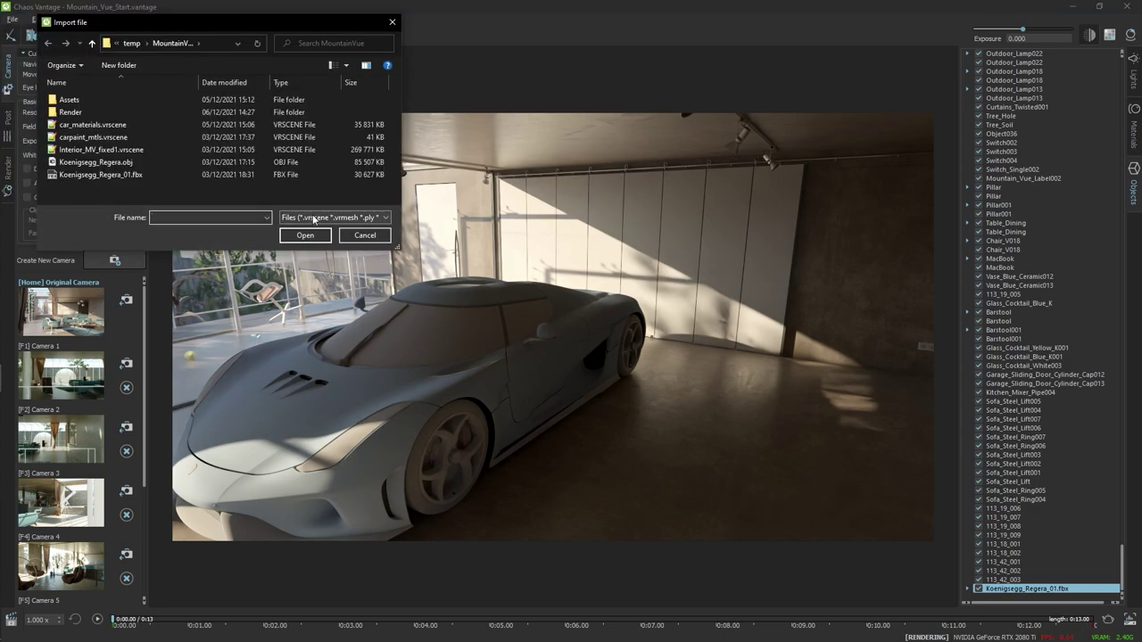
click(314, 218)
click(372, 243)
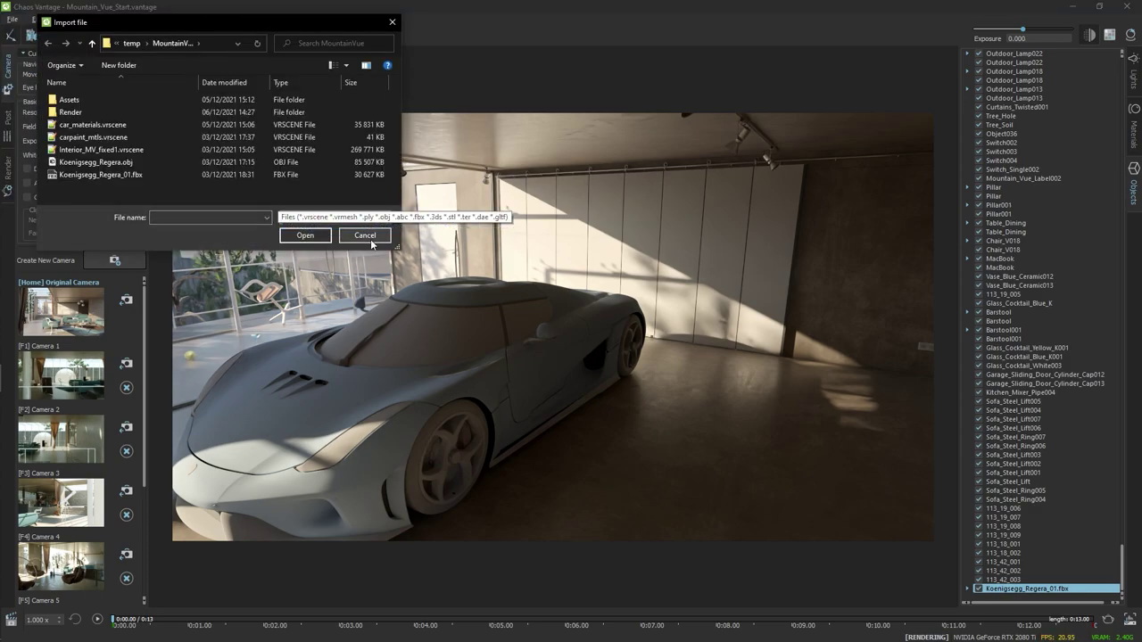
click(366, 237)
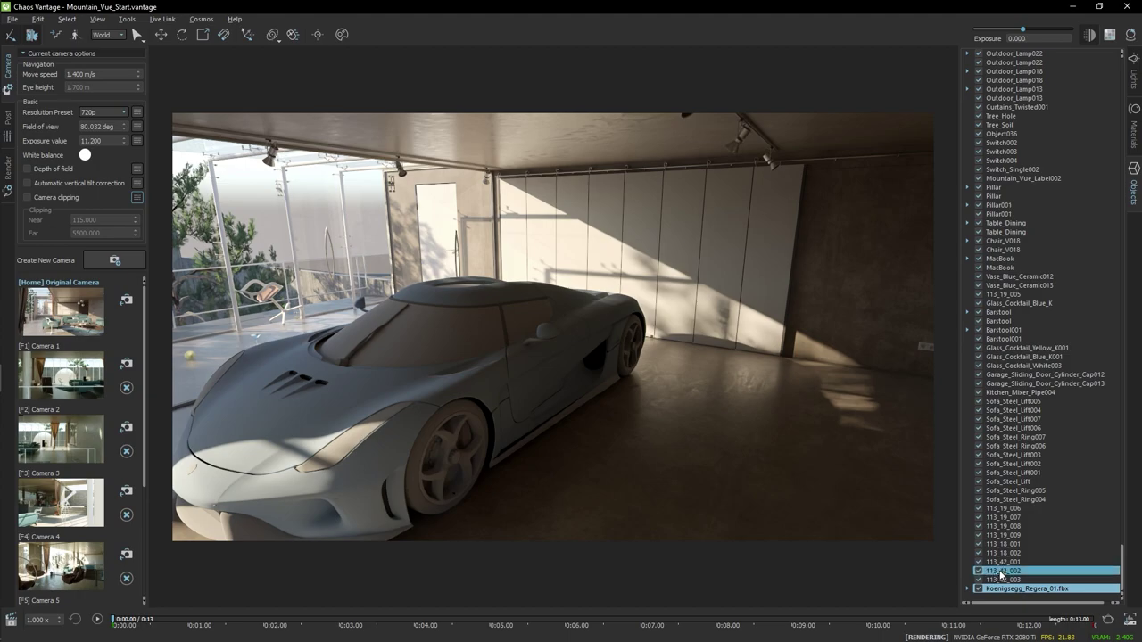
Step: Expand the whole hierarchy of Koenigsegg_Regera_01.fbx in the object list and examine its parts and groups
shift+click(969, 590)
scroll(994, 286, down, 10)
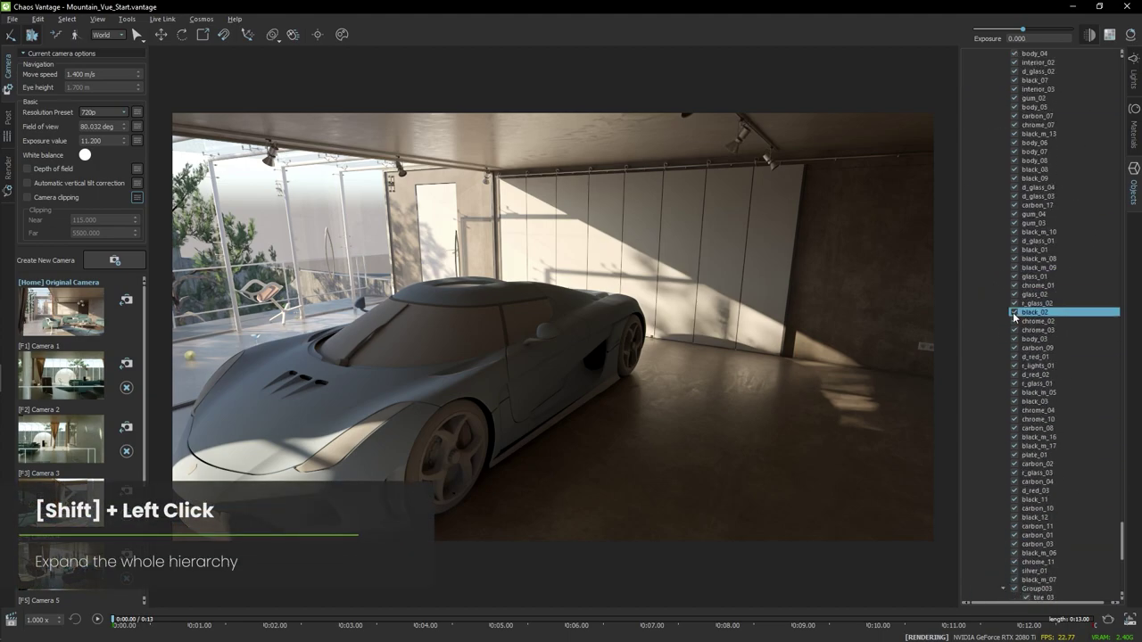
click(1014, 188)
click(1014, 188)
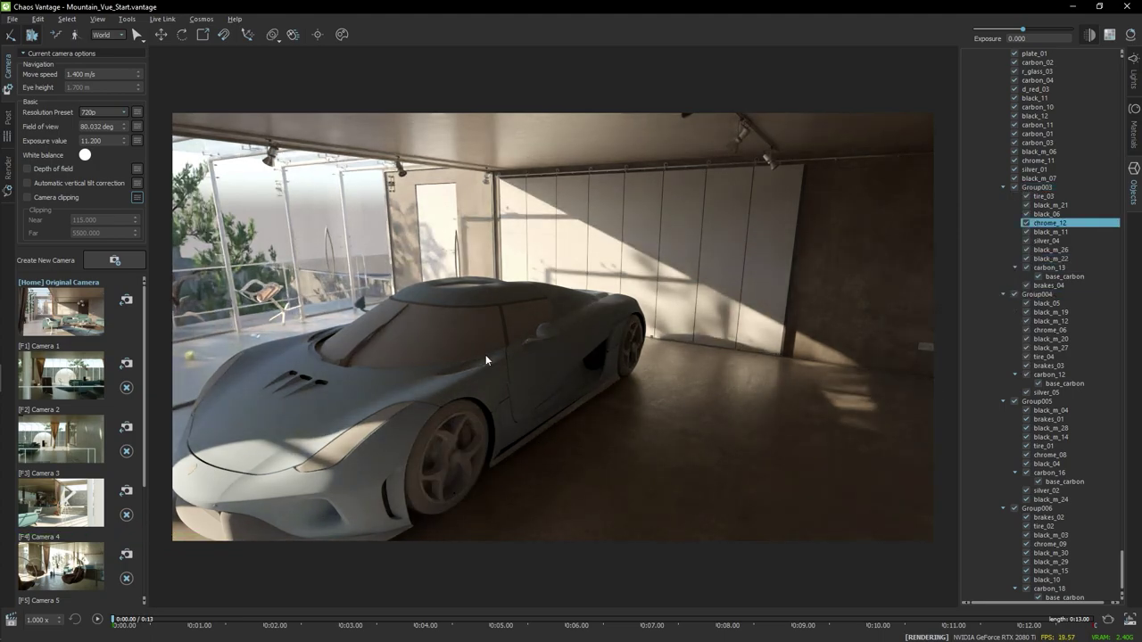
Step: Find the material assigned to the car's hood and look through the materials that came with the FBX model
click(1138, 141)
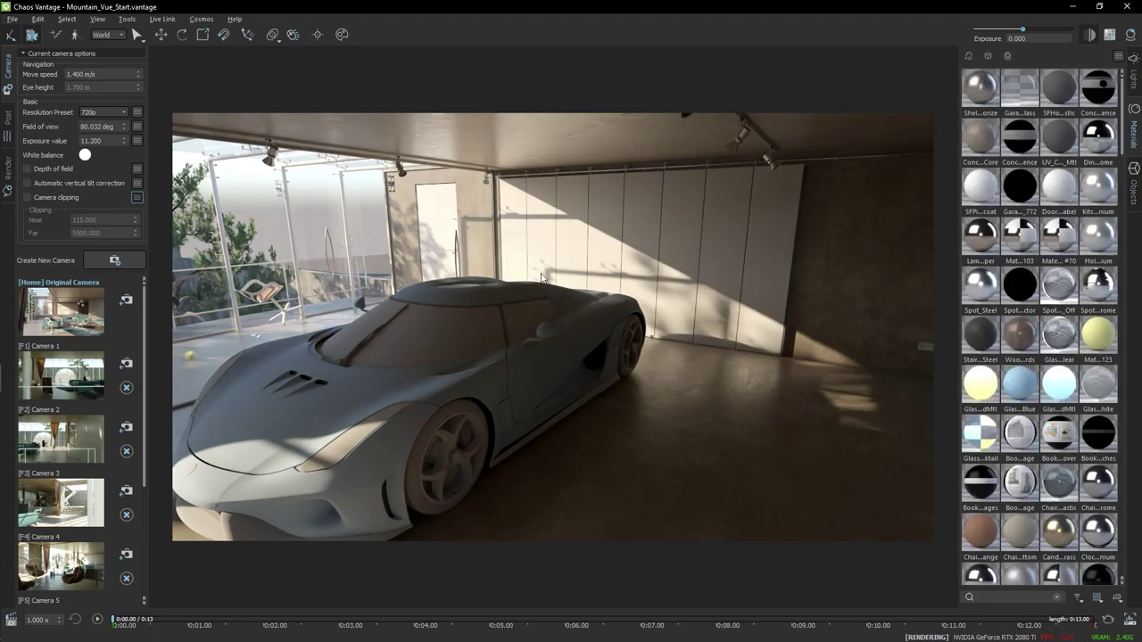
click(432, 386)
click(409, 383)
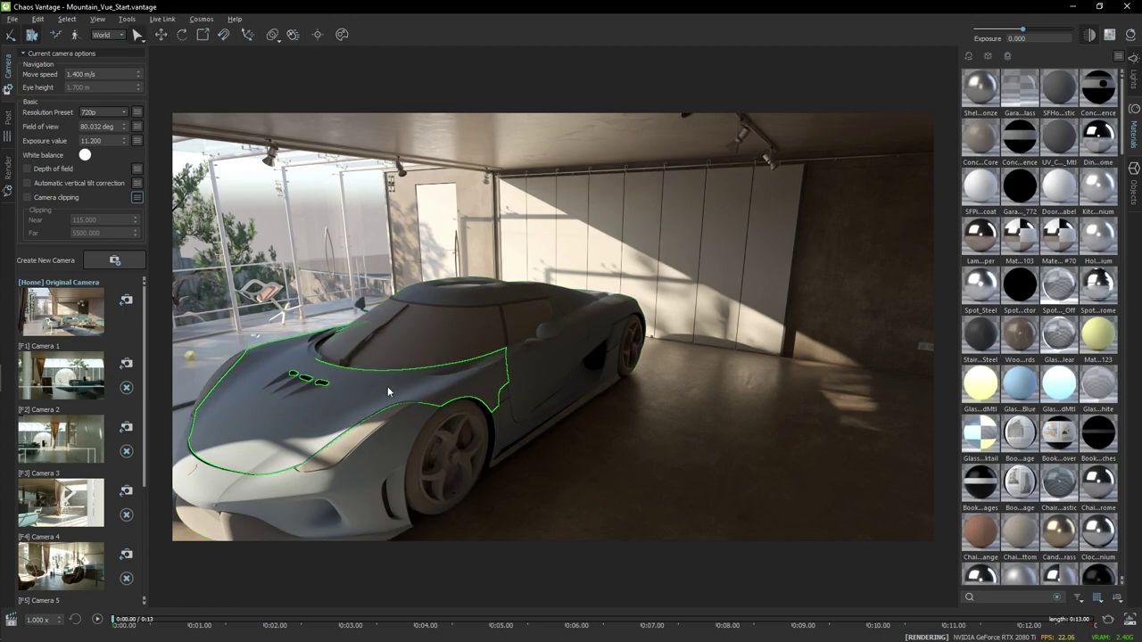
click(1009, 58)
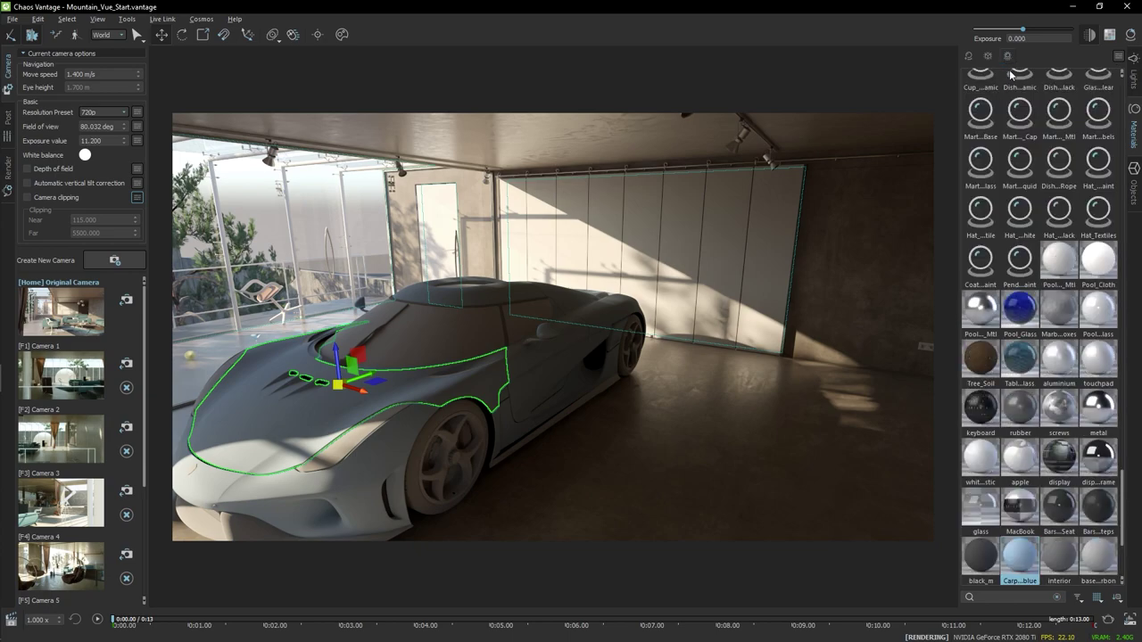
scroll(1029, 562, down, 4)
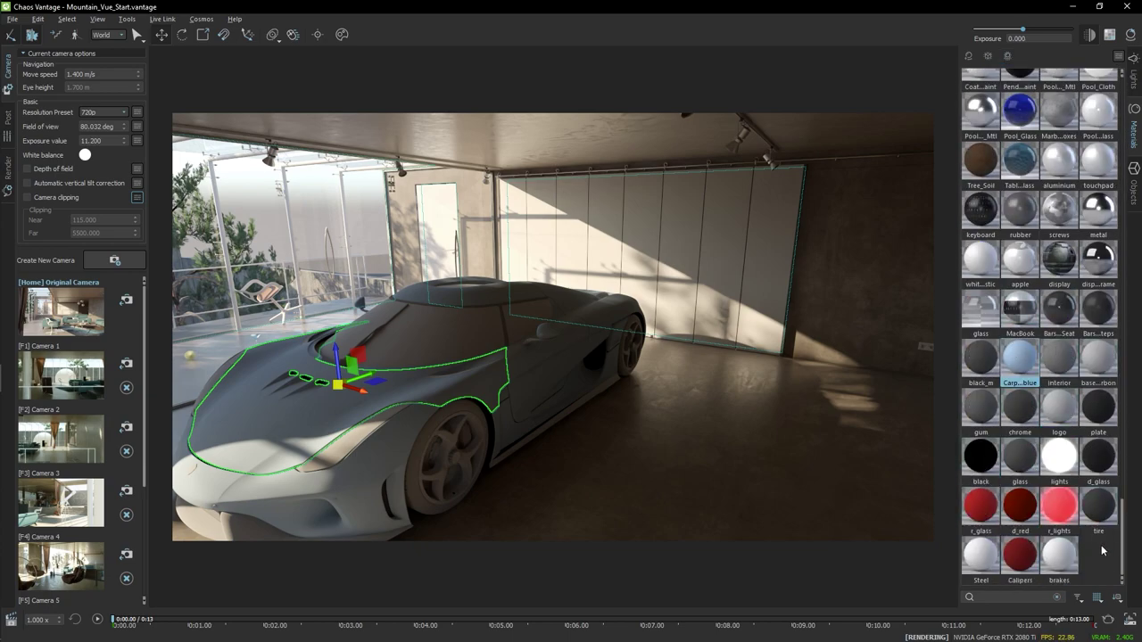
drag(1059, 505, 382, 359)
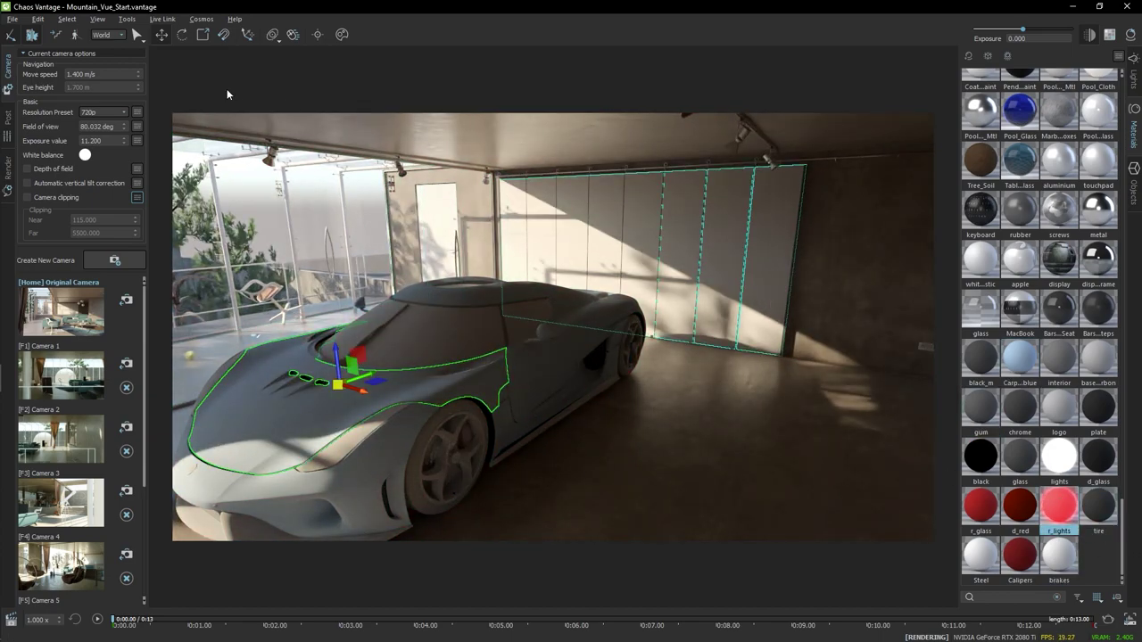
Step: Import car_materials.vrscene into the current scene to add its car materials
click(12, 18)
click(22, 54)
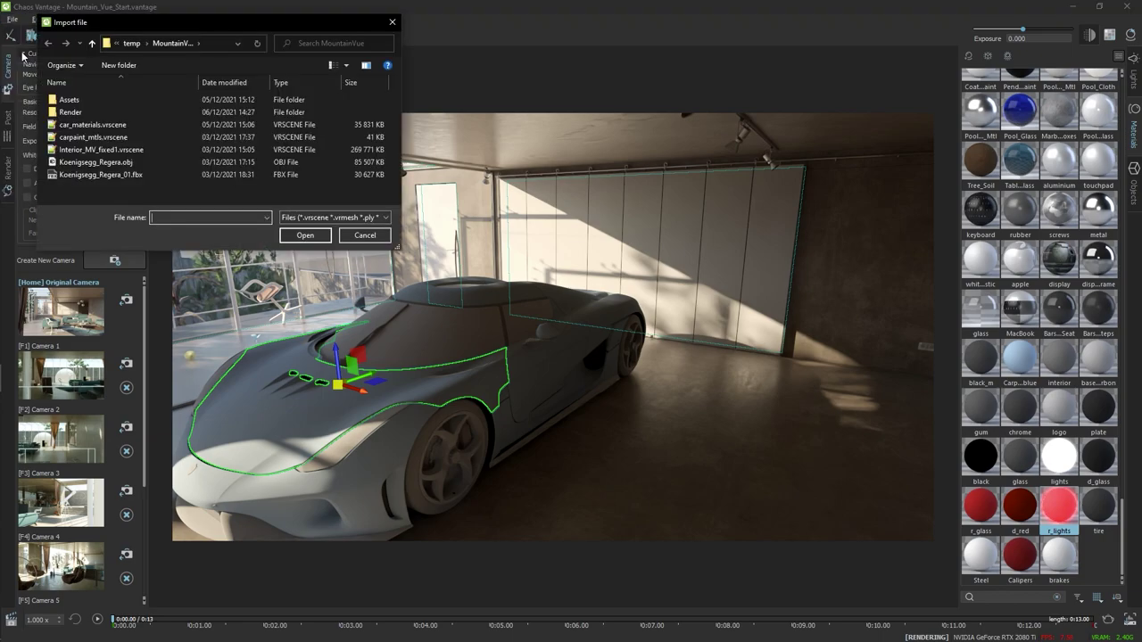
click(107, 124)
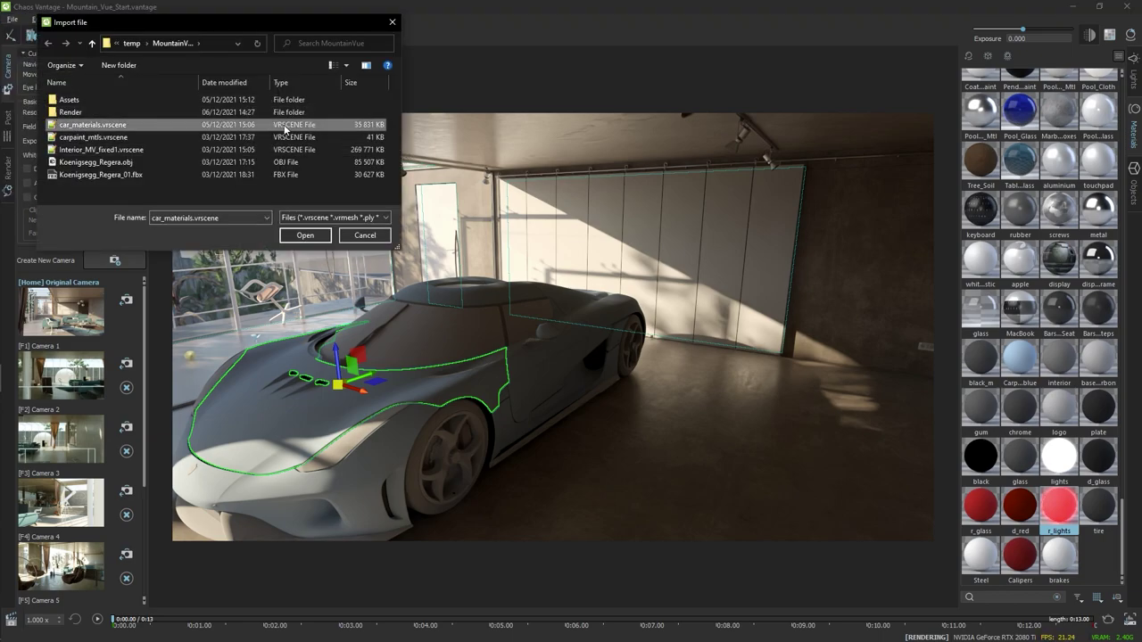
click(307, 235)
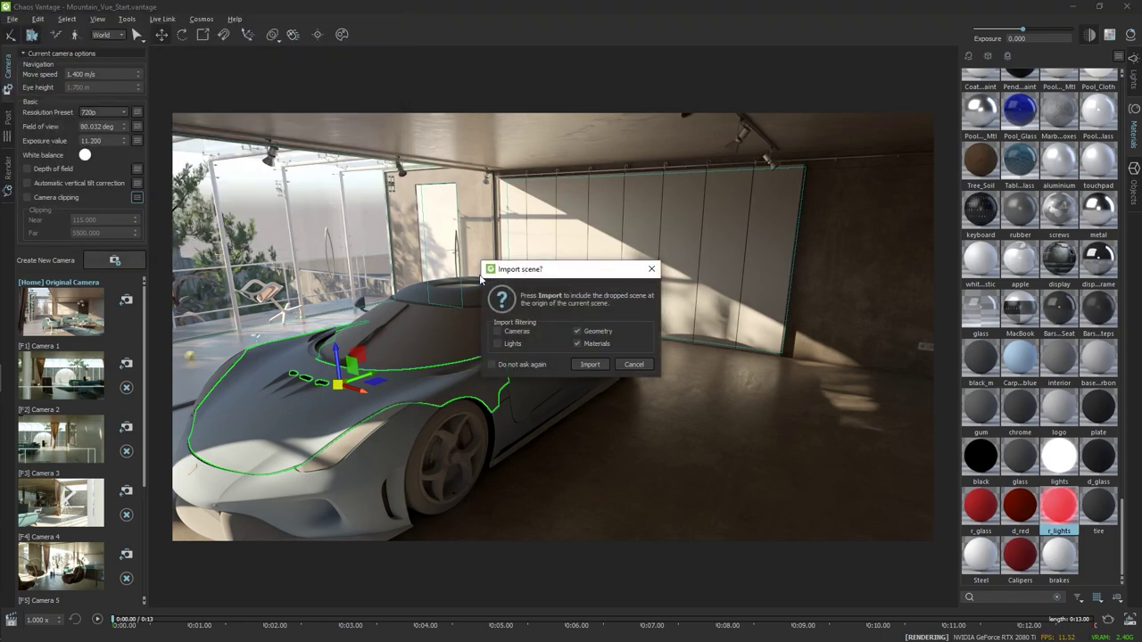
click(589, 364)
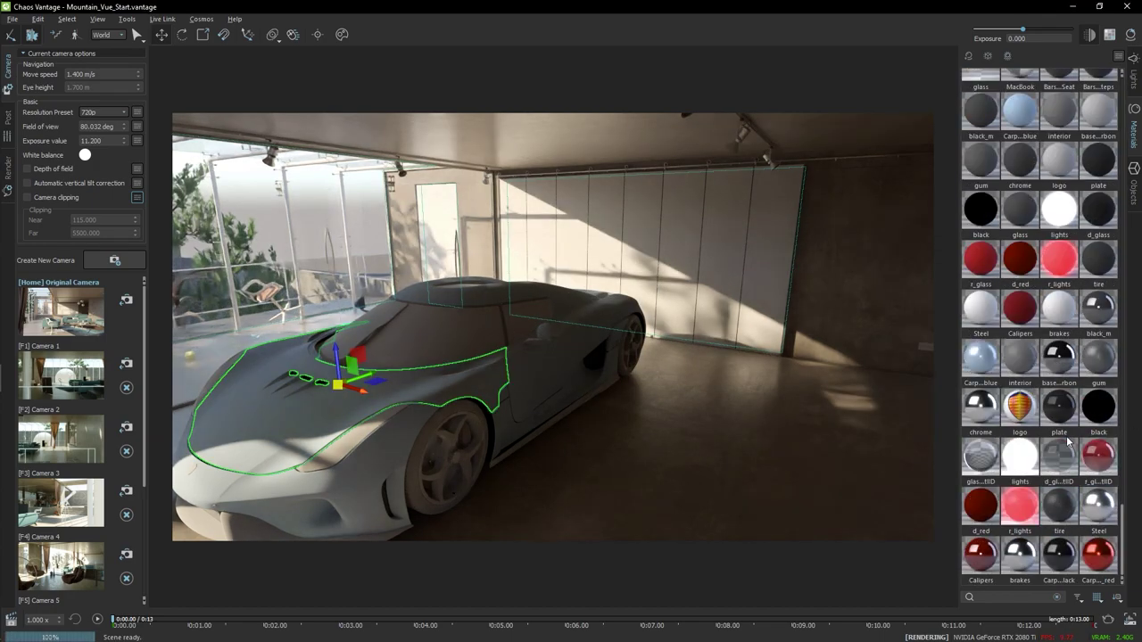
Step: Replace the car body's original blue car paint with the blue car paint imported from car_materials.vrscene
click(1059, 160)
click(1033, 115)
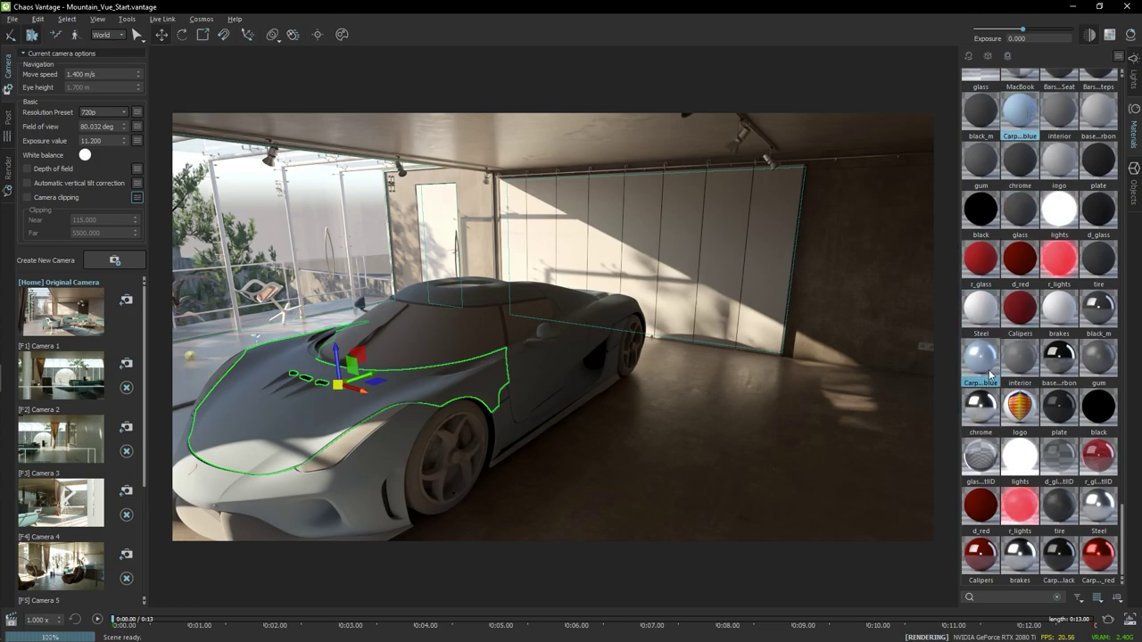
drag(993, 365, 412, 385)
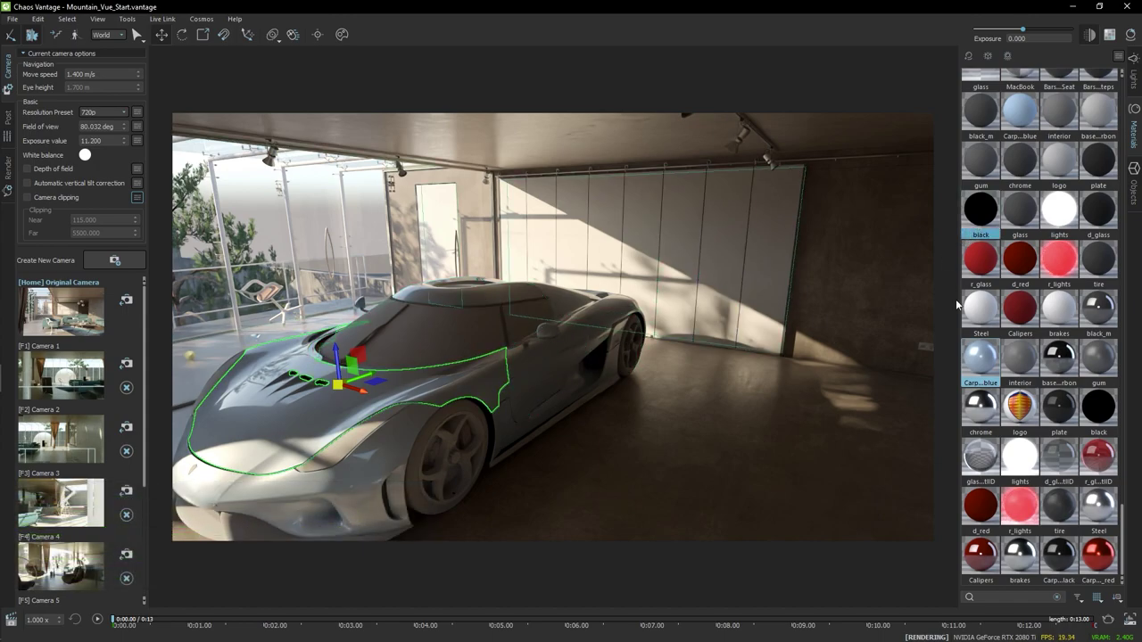
Step: Find the windshield's d_glass material and replace it with the imported version of that dark glass
click(460, 335)
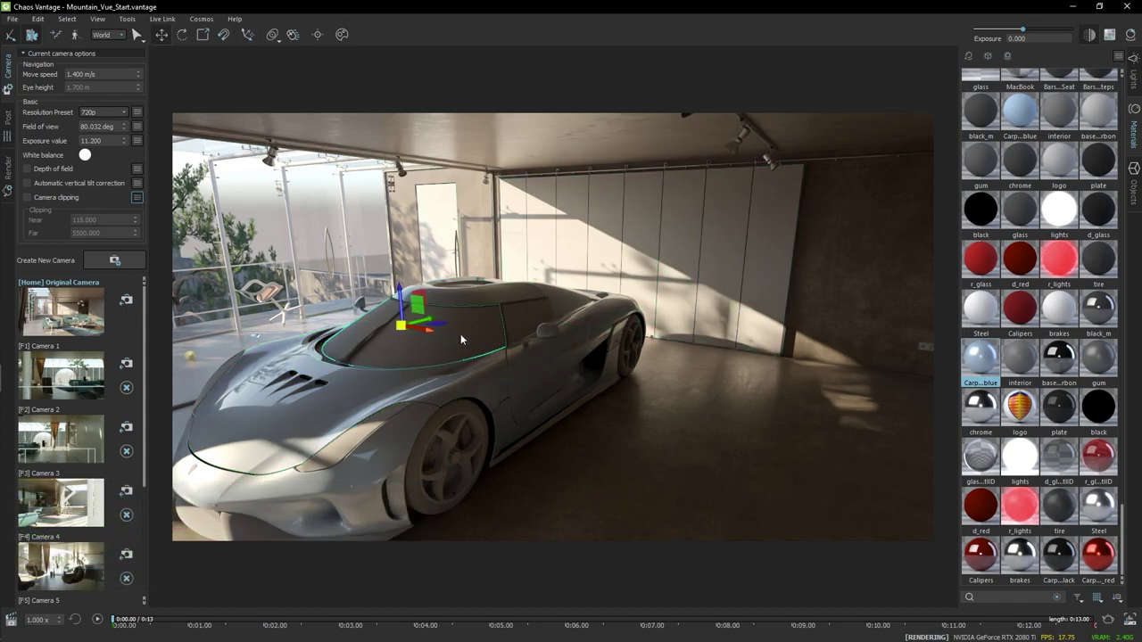
click(1006, 57)
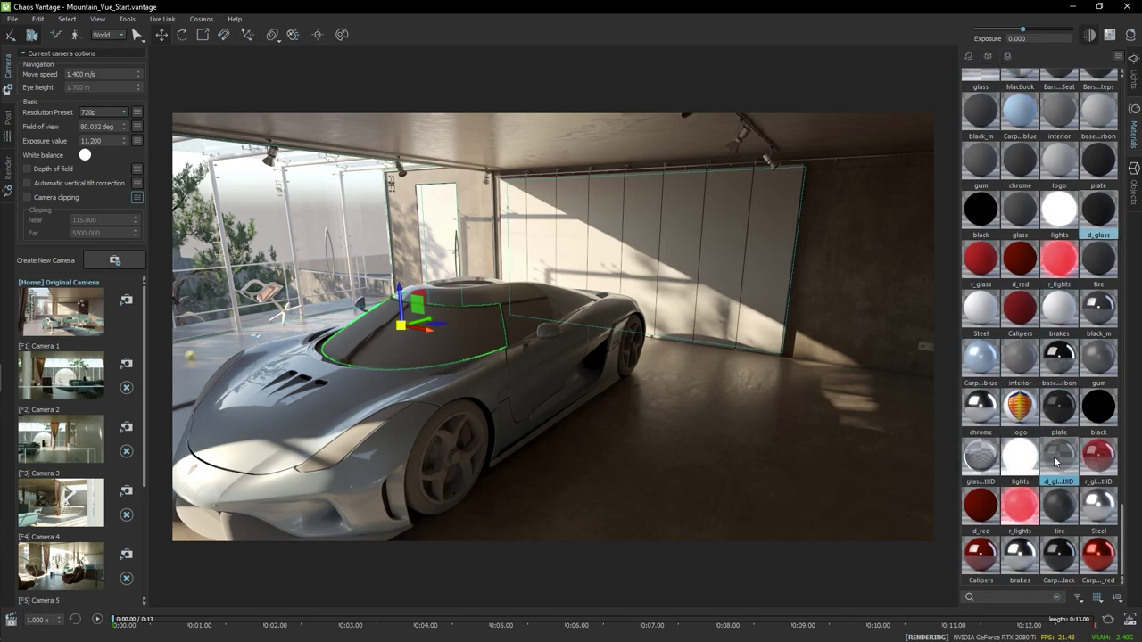
drag(1056, 459, 520, 323)
Step: Select every object that uses the front tire's material and assign the imported tire material to them
mouse_move(445, 356)
right_down()
mouse_move(474, 339)
mouse_move(563, 341)
mouse_move(438, 344)
right_up()
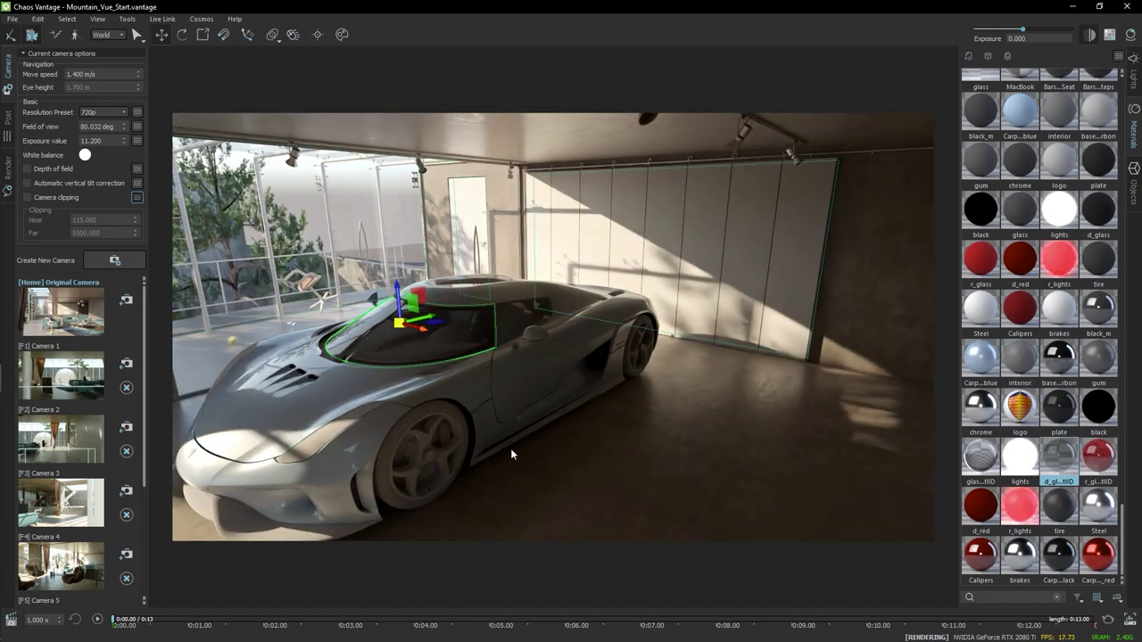
click(416, 425)
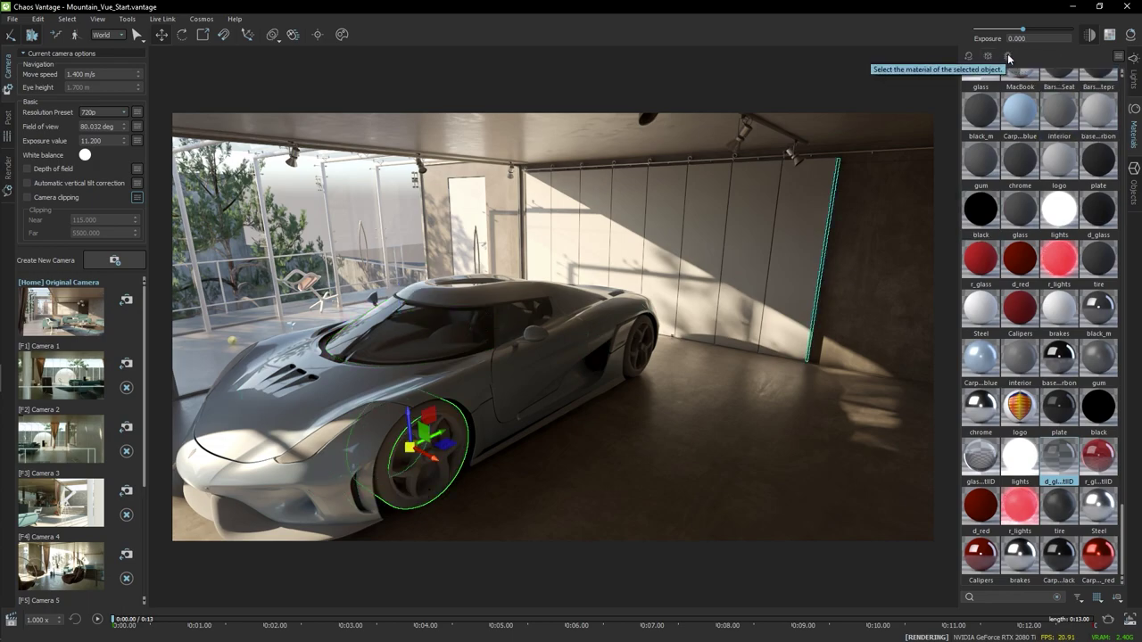
click(1009, 58)
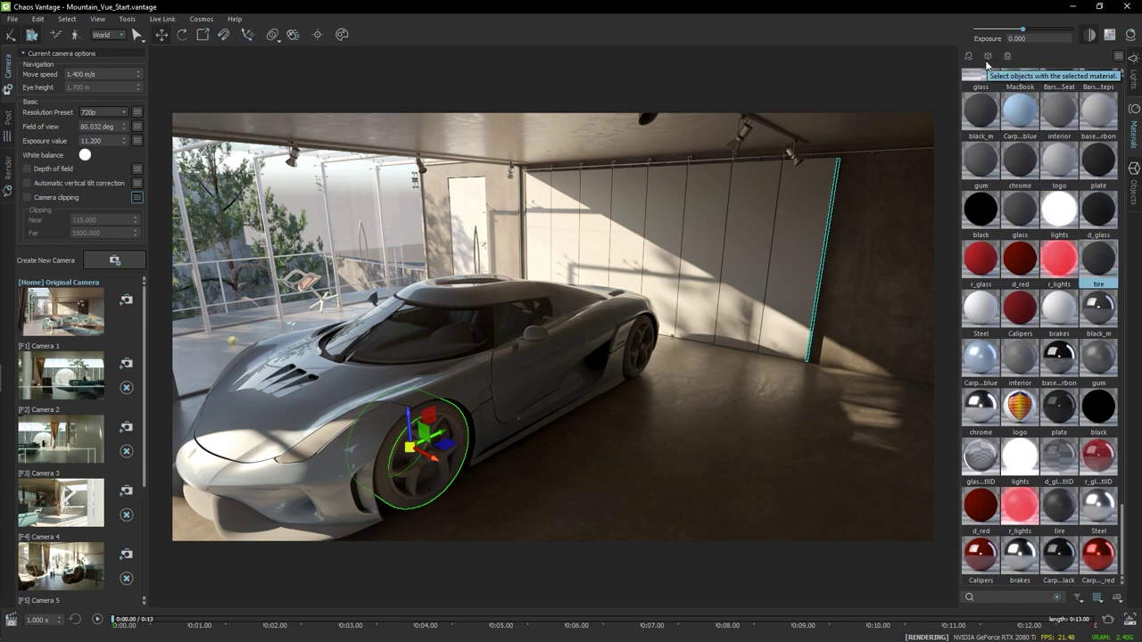
click(987, 59)
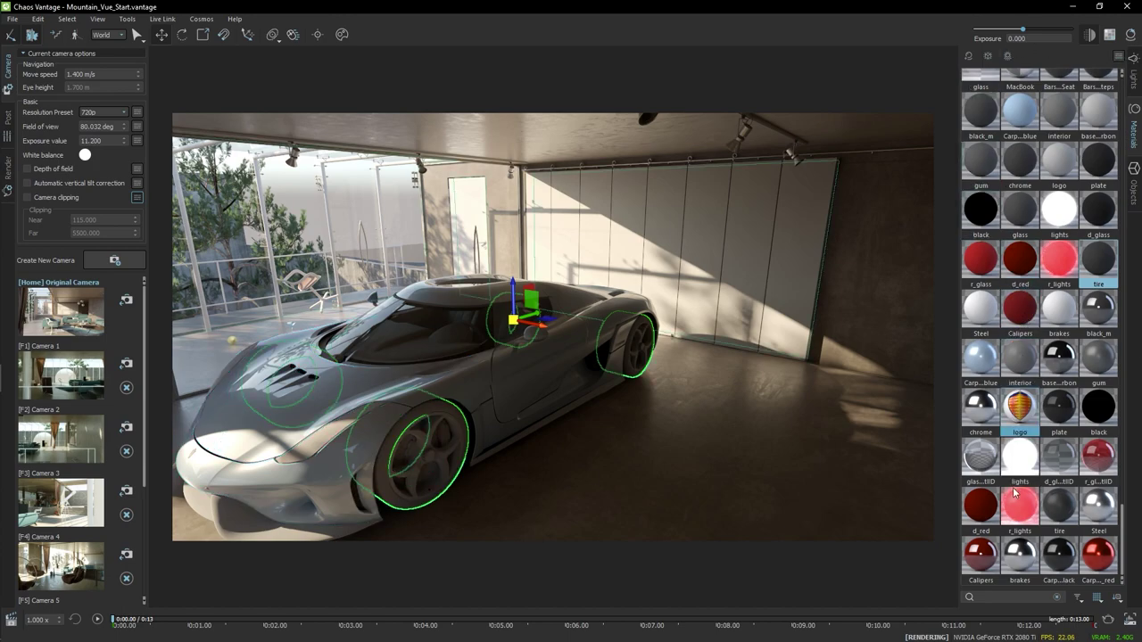
click(1055, 513)
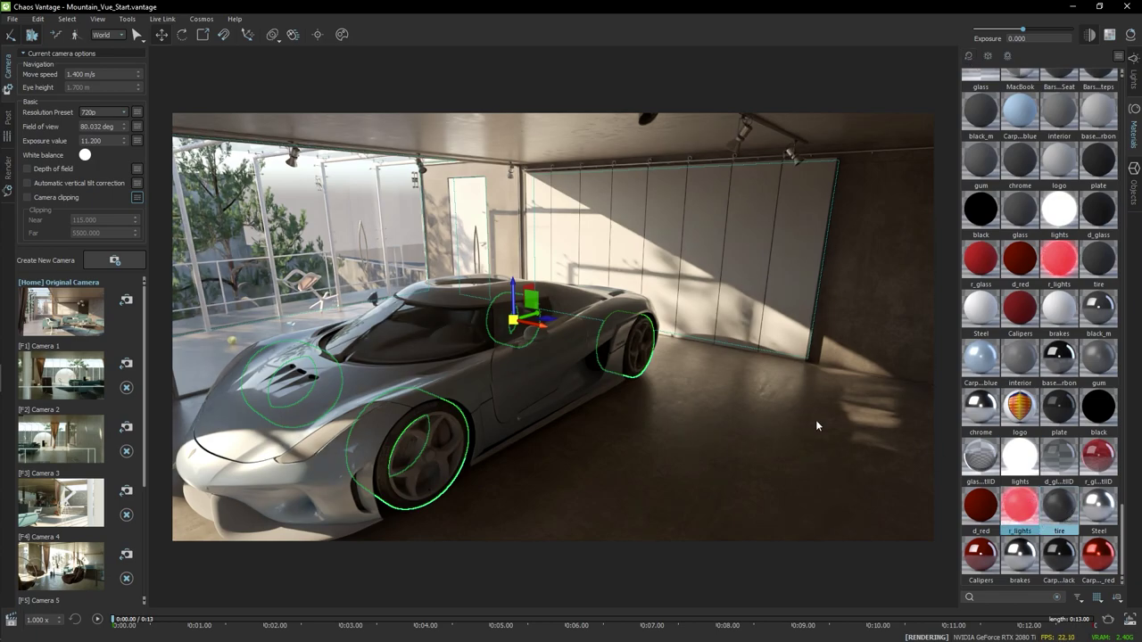
Step: Select all objects sharing the front wheel rim's base carbon material and assign the imported base carbon material to them
click(425, 442)
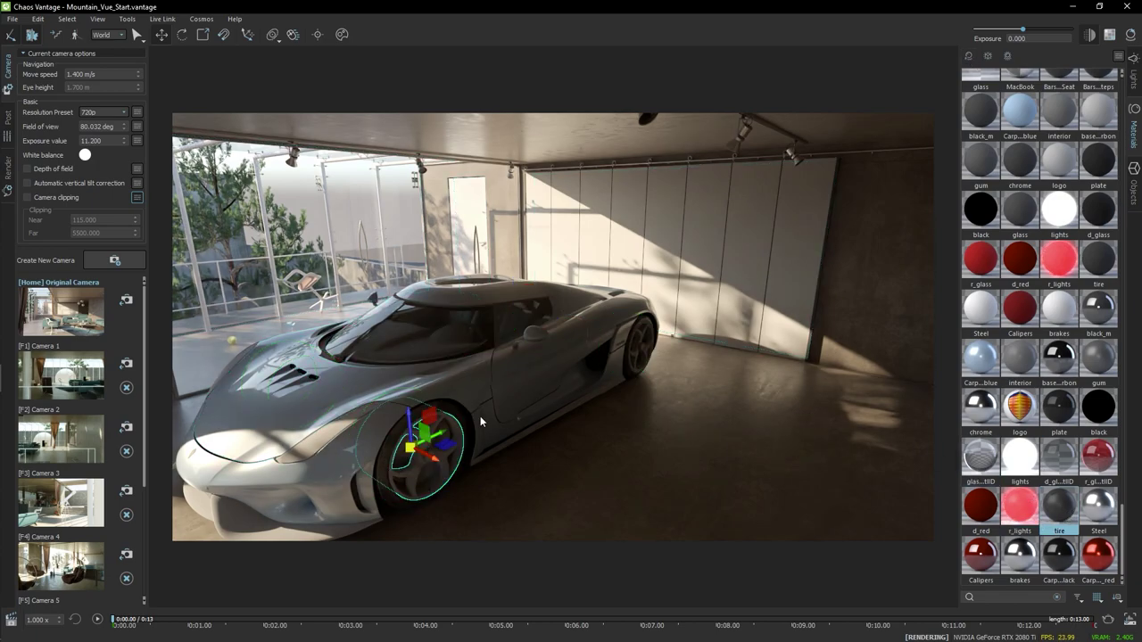
click(989, 56)
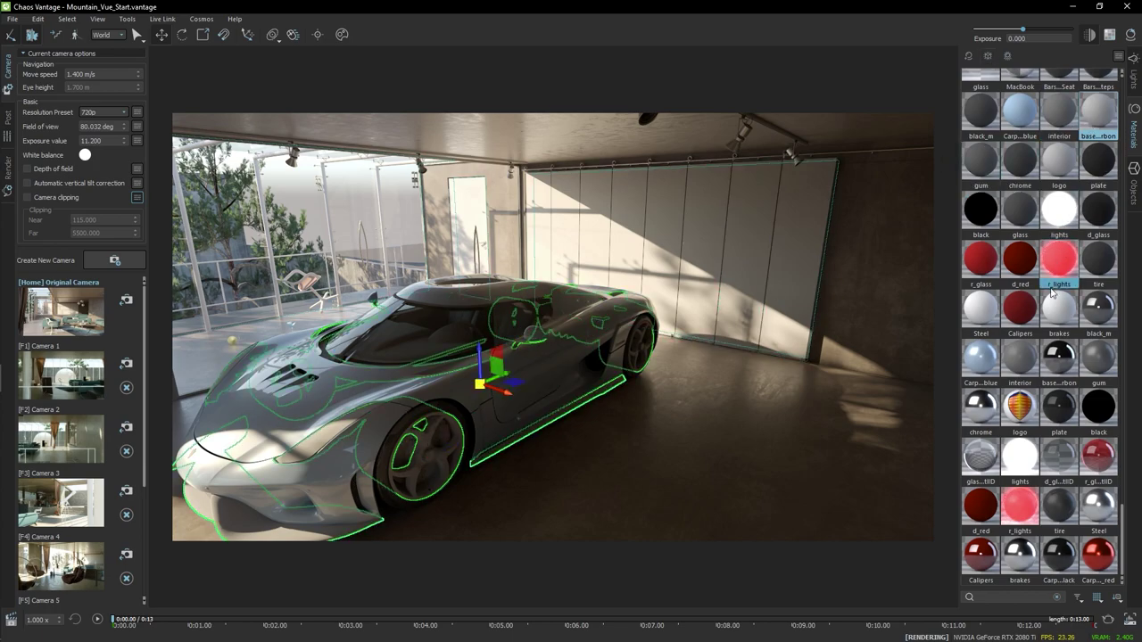
click(1058, 358)
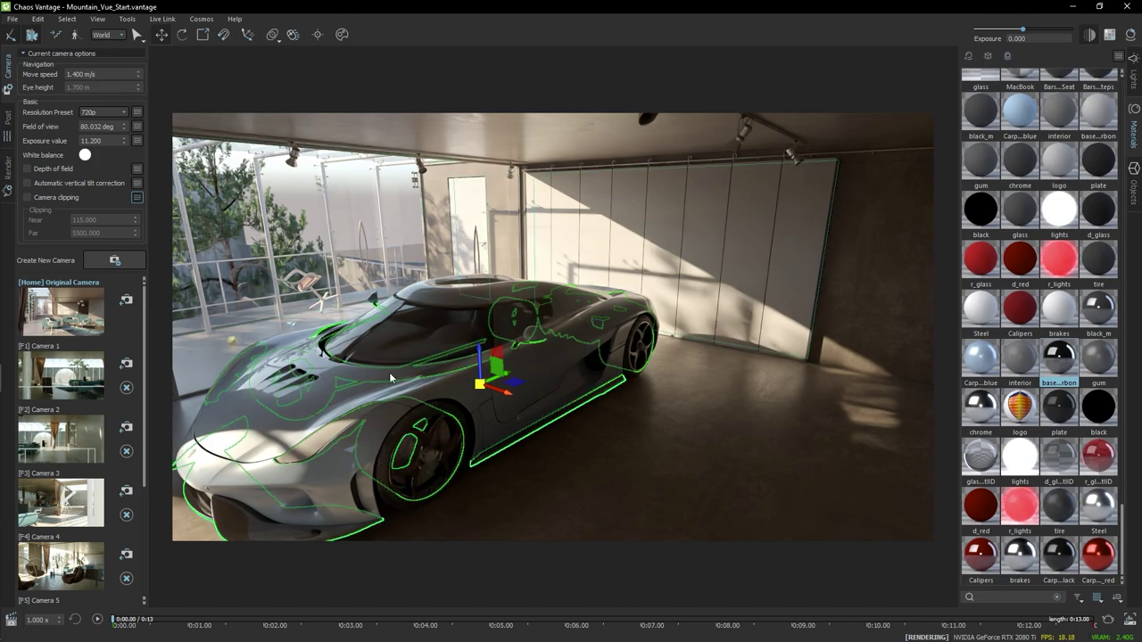
Step: Open the recently used scene Mountain_Vue_Car.vantage
click(12, 19)
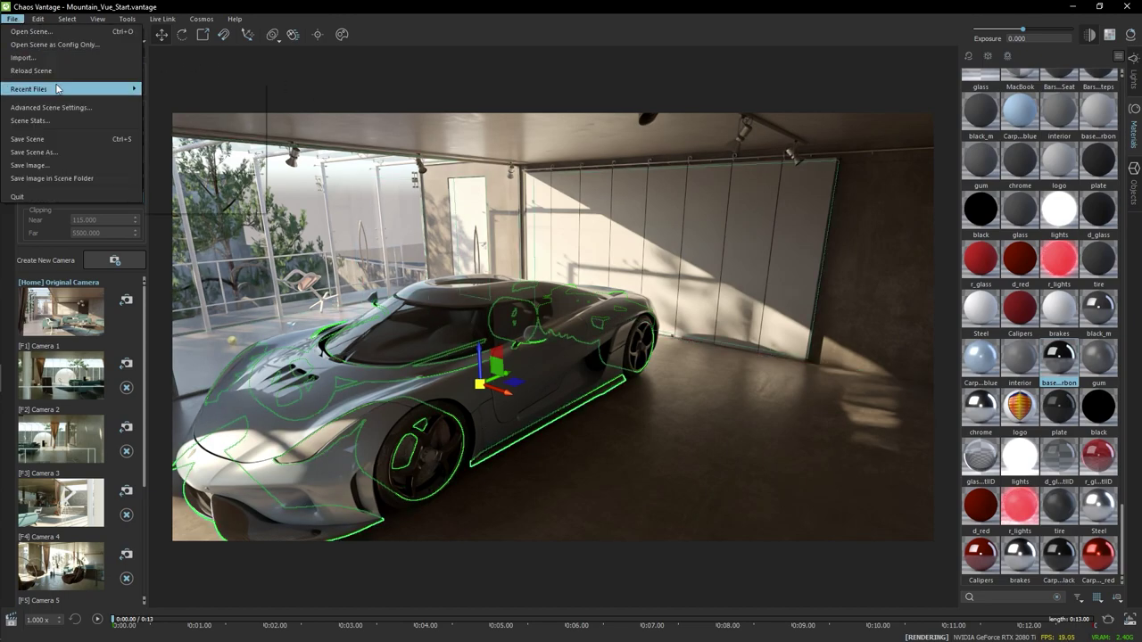
mouse_move(71, 88)
click(192, 101)
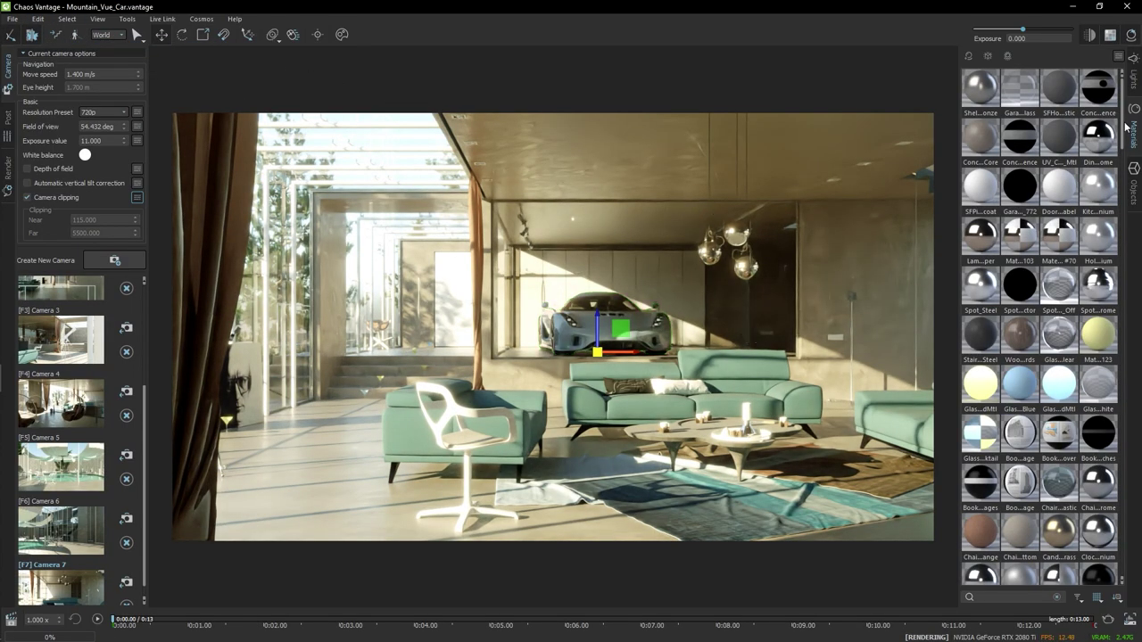
Step: Import only the materials from carpaint_mtls.vrscene into the scene
click(13, 18)
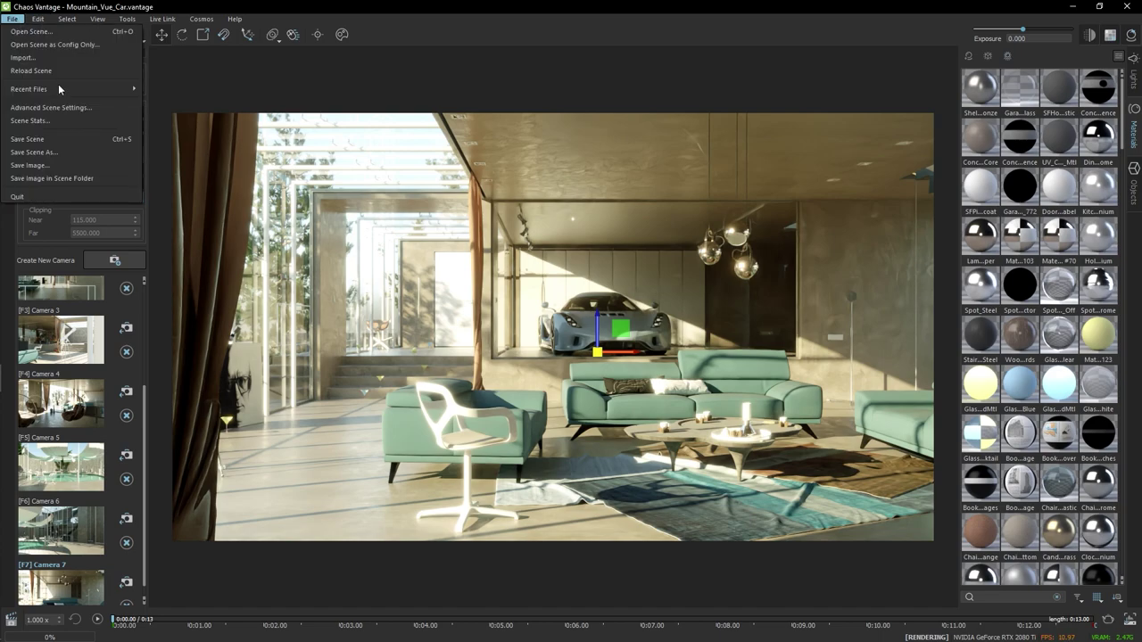
click(51, 56)
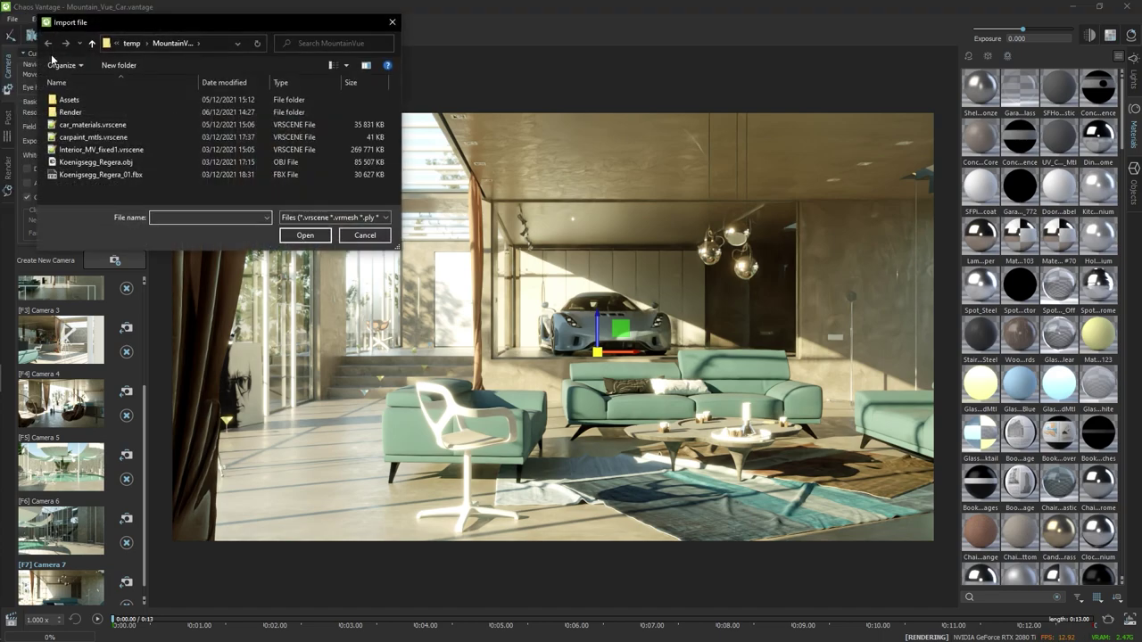
click(85, 125)
click(112, 138)
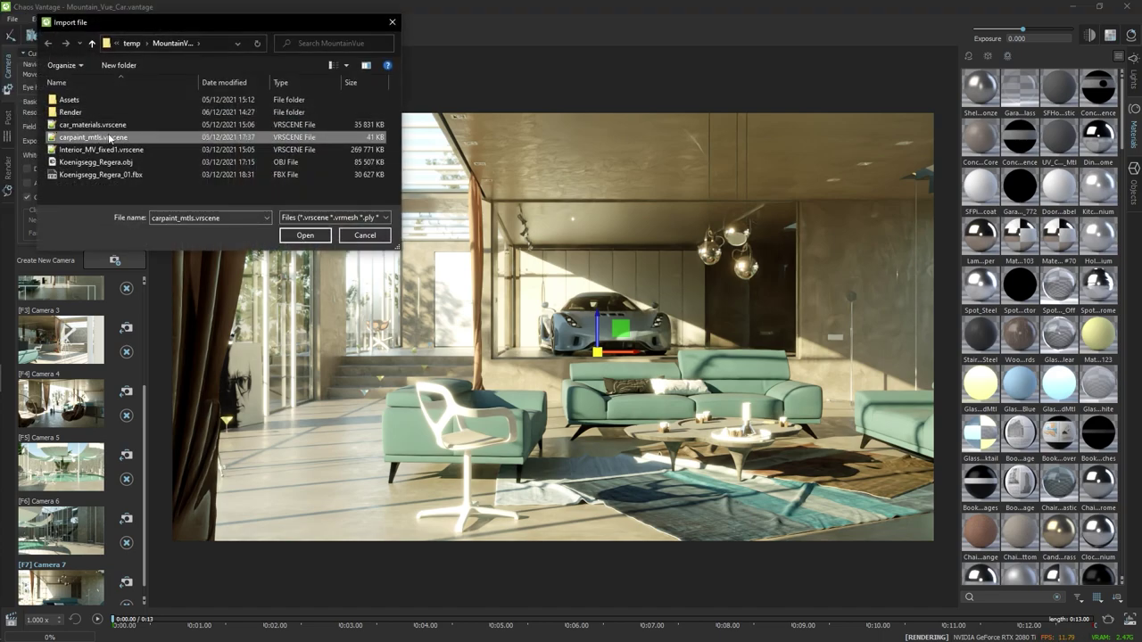
click(305, 235)
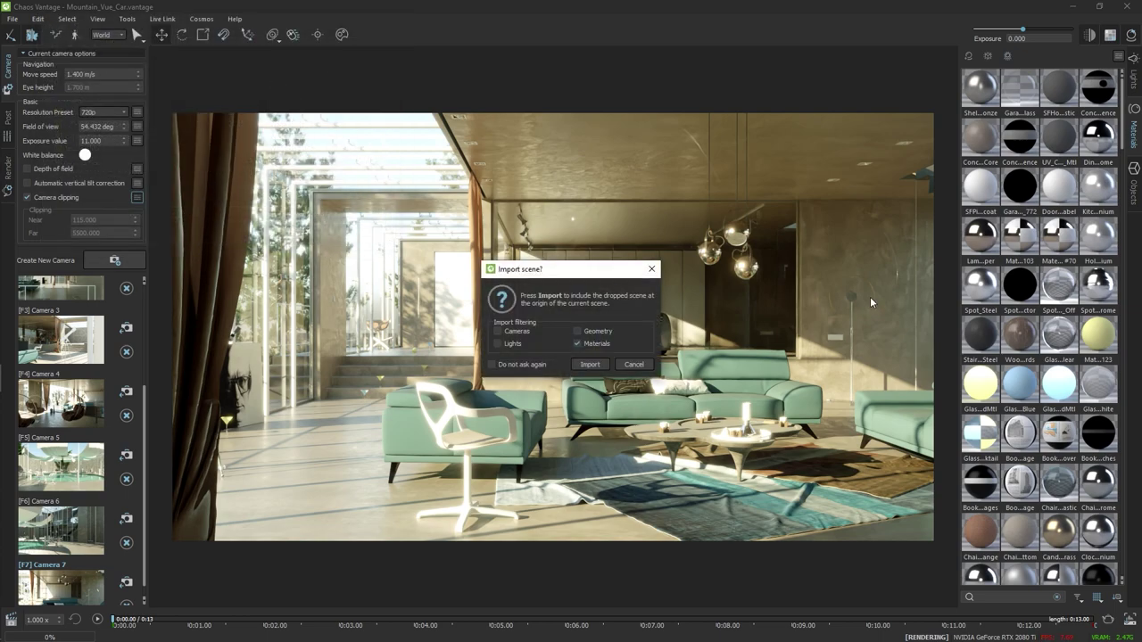
click(588, 365)
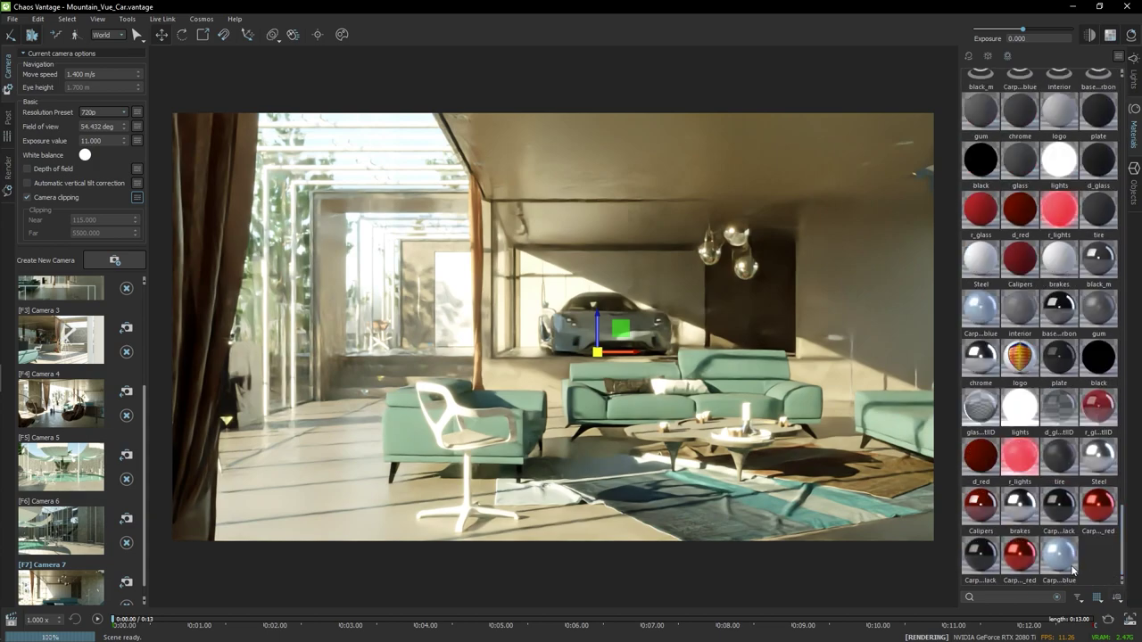
Step: Select all objects using the car's blue paint material and assign the imported black car paint to them
click(1011, 556)
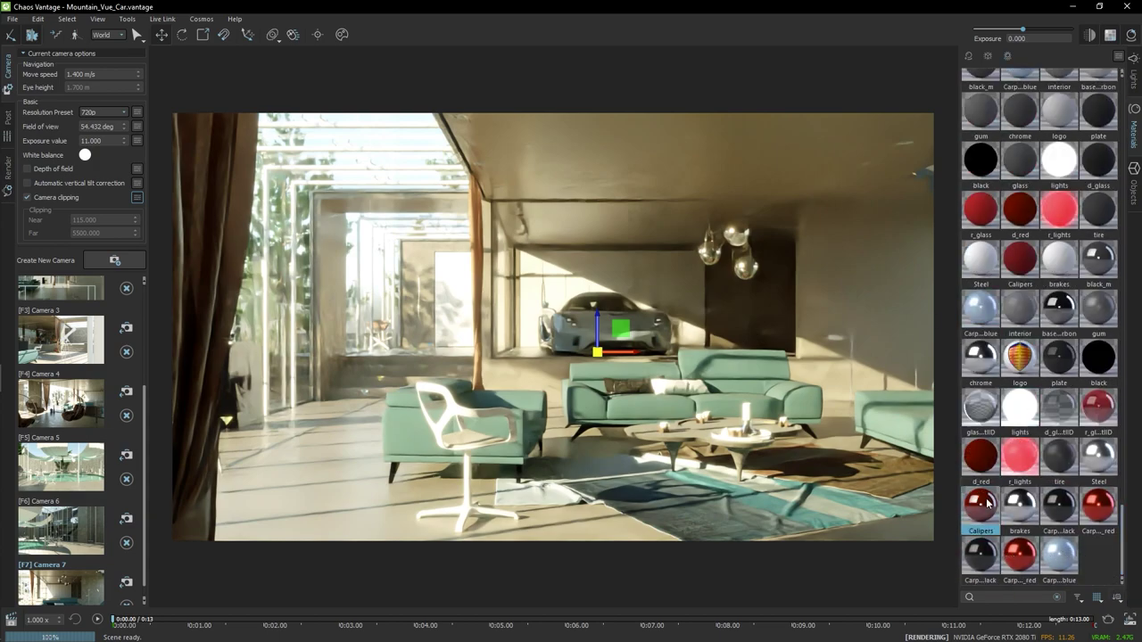
click(981, 307)
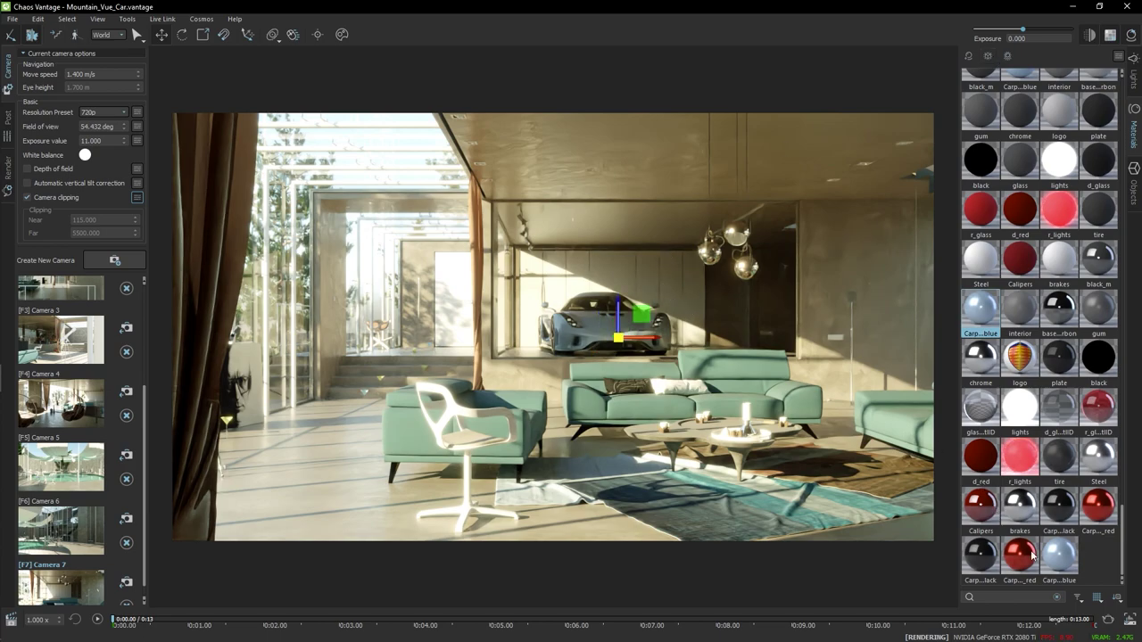
click(981, 558)
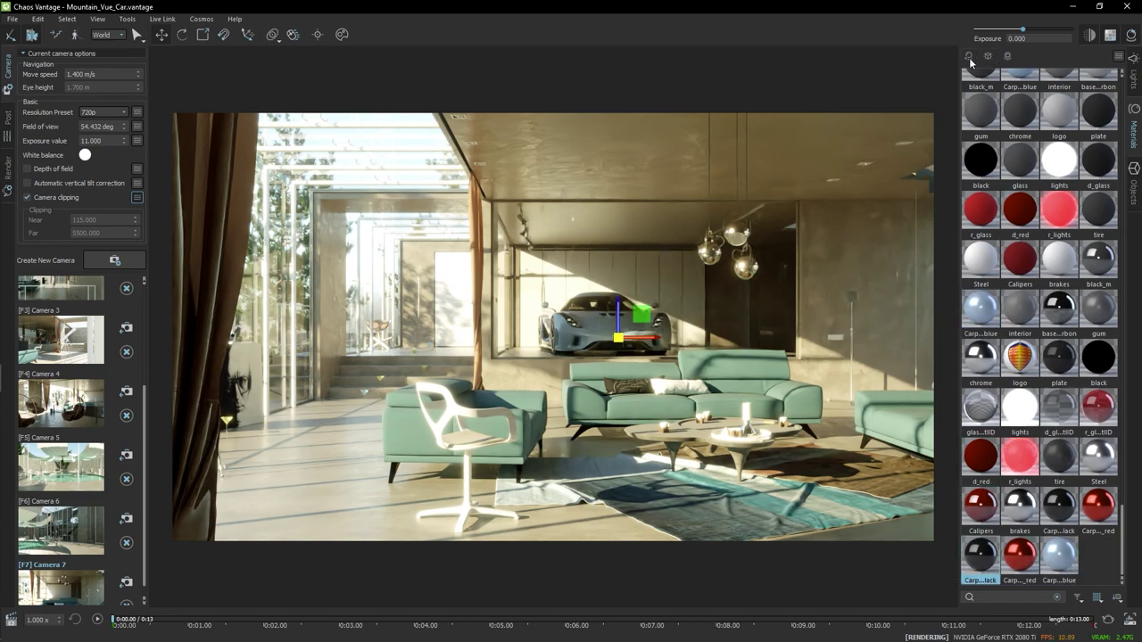
click(970, 59)
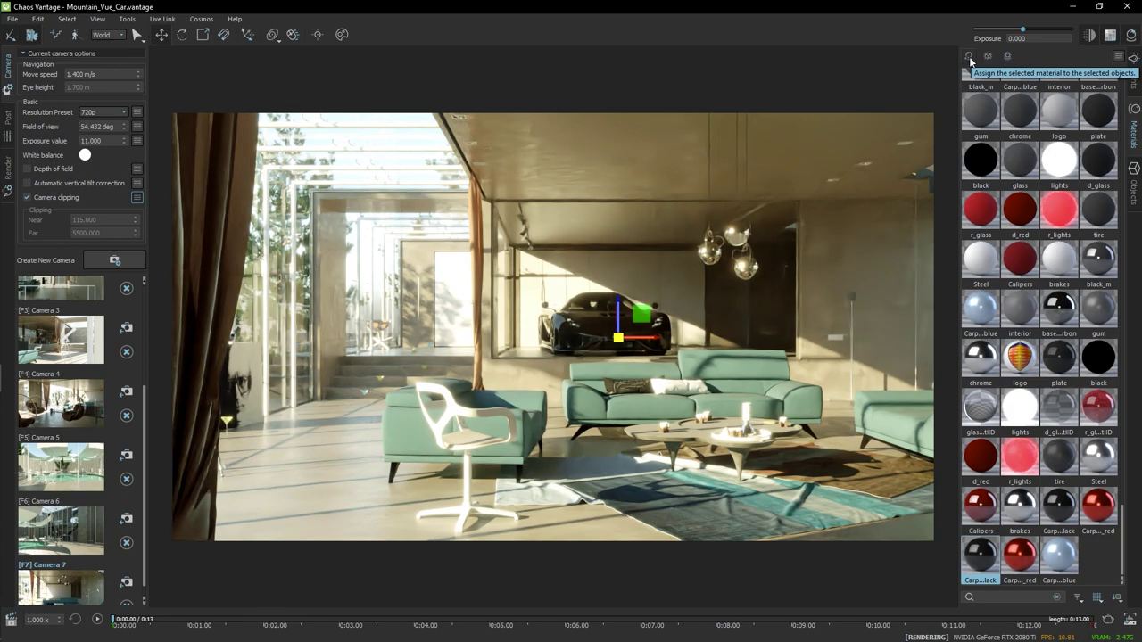
Step: Assign the imported red car paint to the selected car body, and replace it with the imported blue car paint
click(1019, 555)
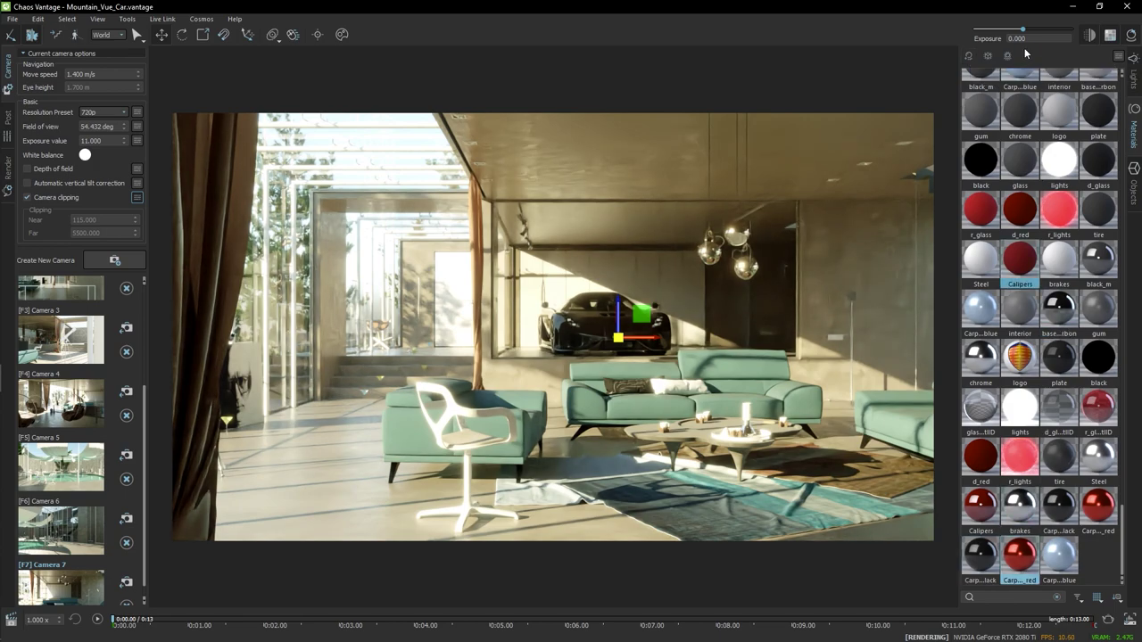
click(966, 58)
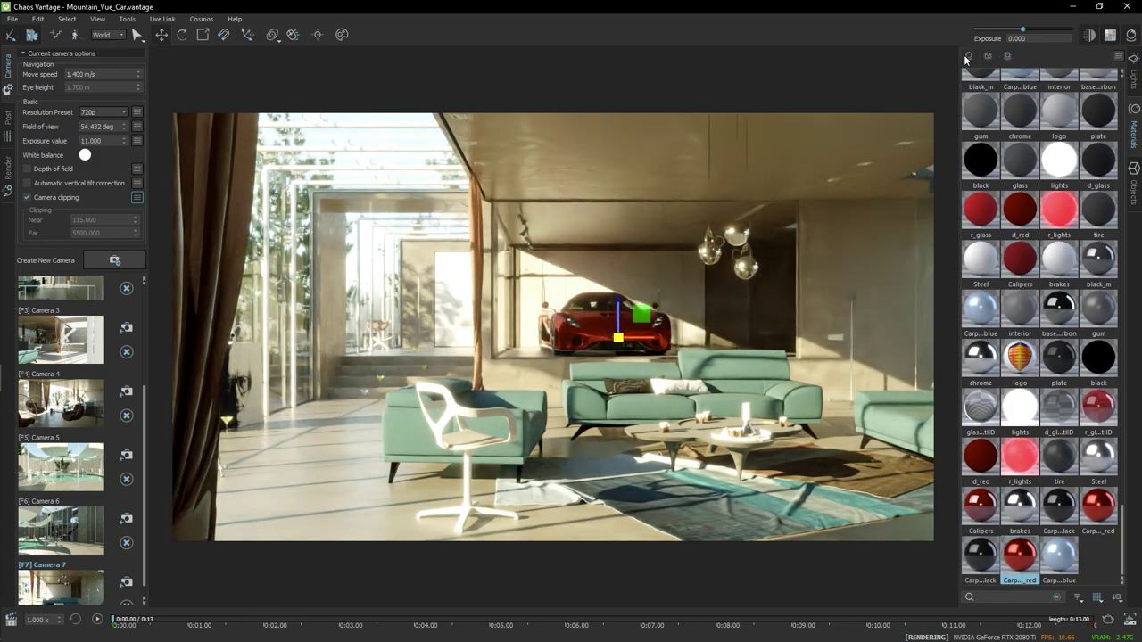
click(1058, 555)
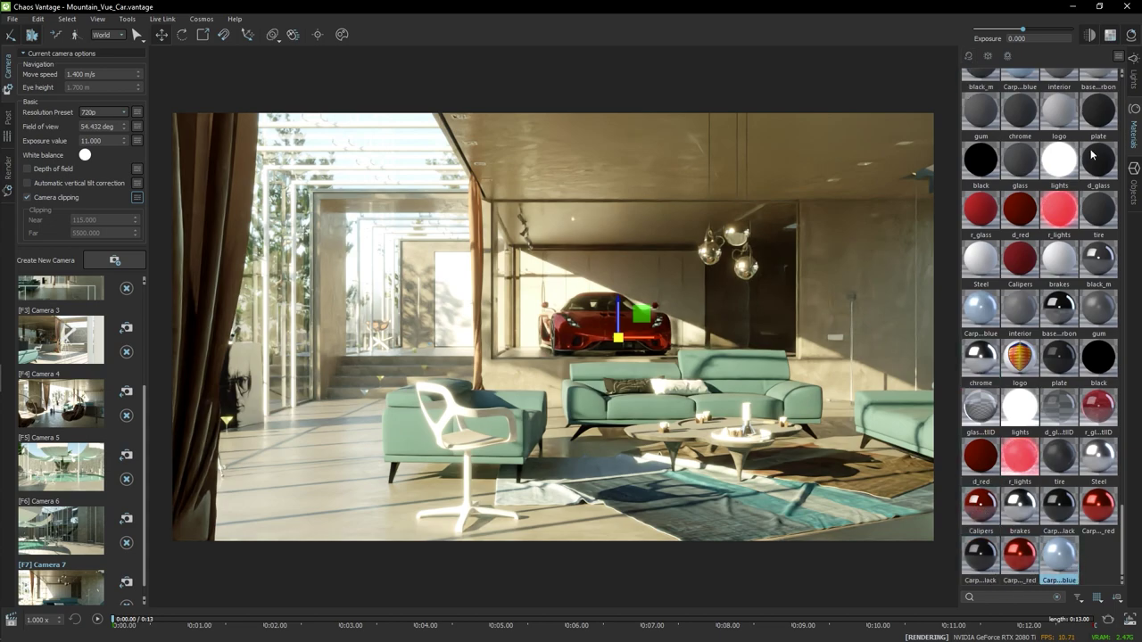
click(968, 58)
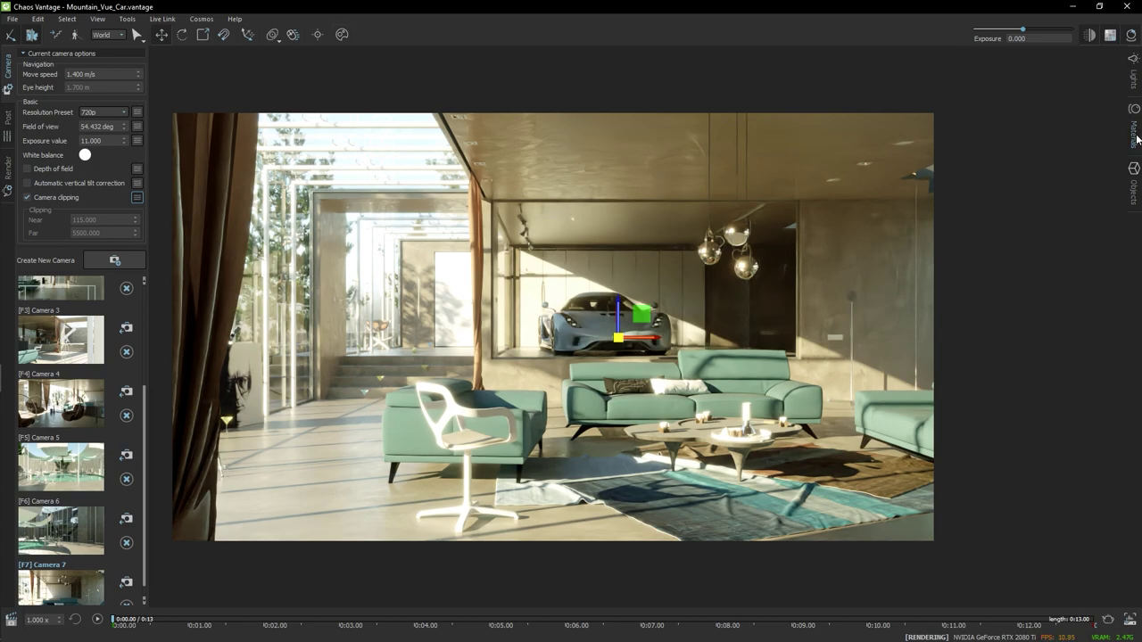
Step: Open the Chaos Cosmos browser and download Brick Wall White 07 100cm from the online Bricks materials
click(341, 35)
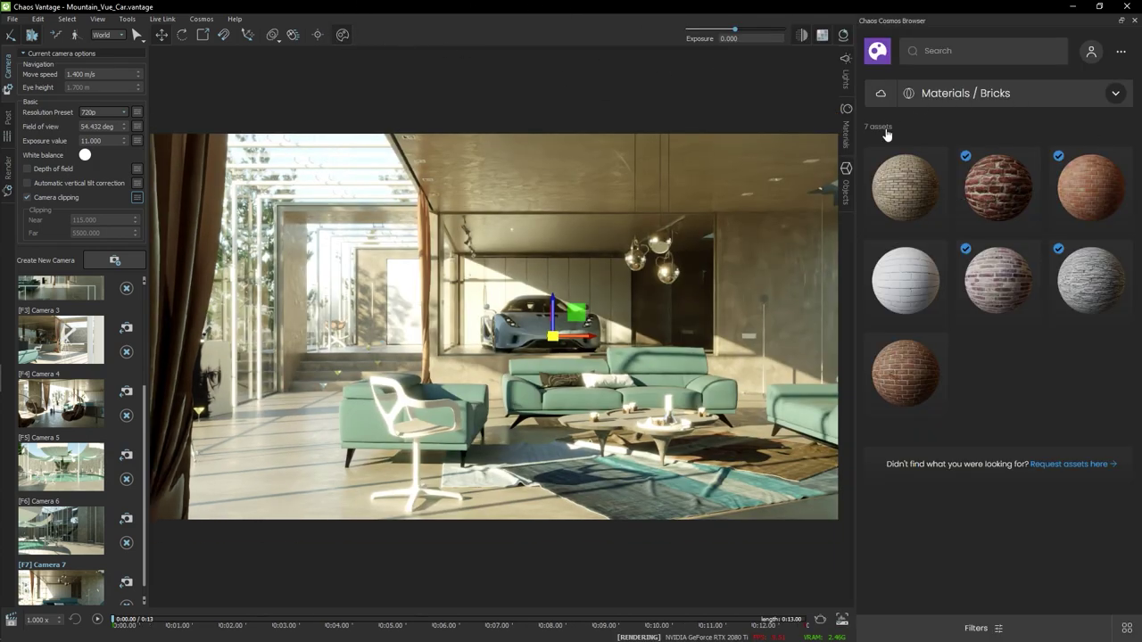
click(1089, 93)
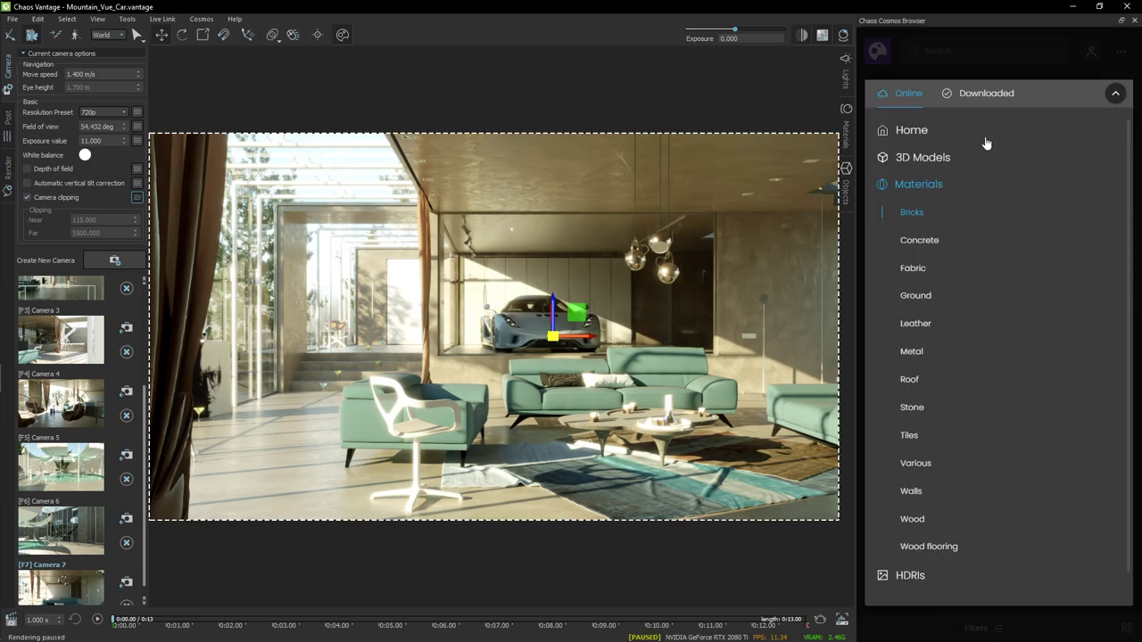
click(990, 93)
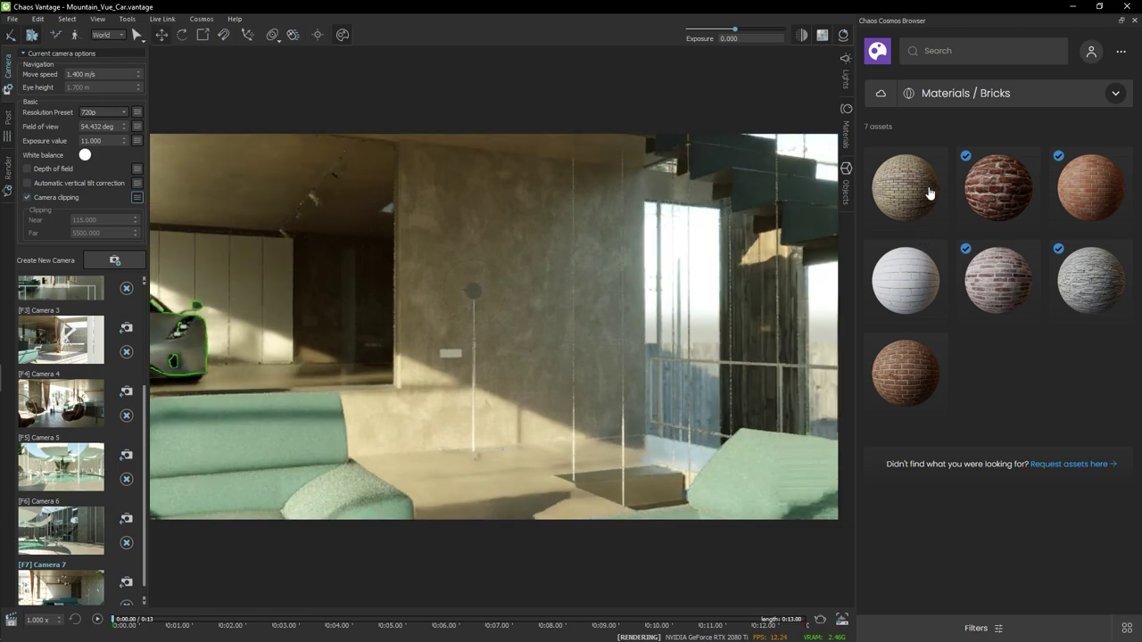
mouse_move(917, 292)
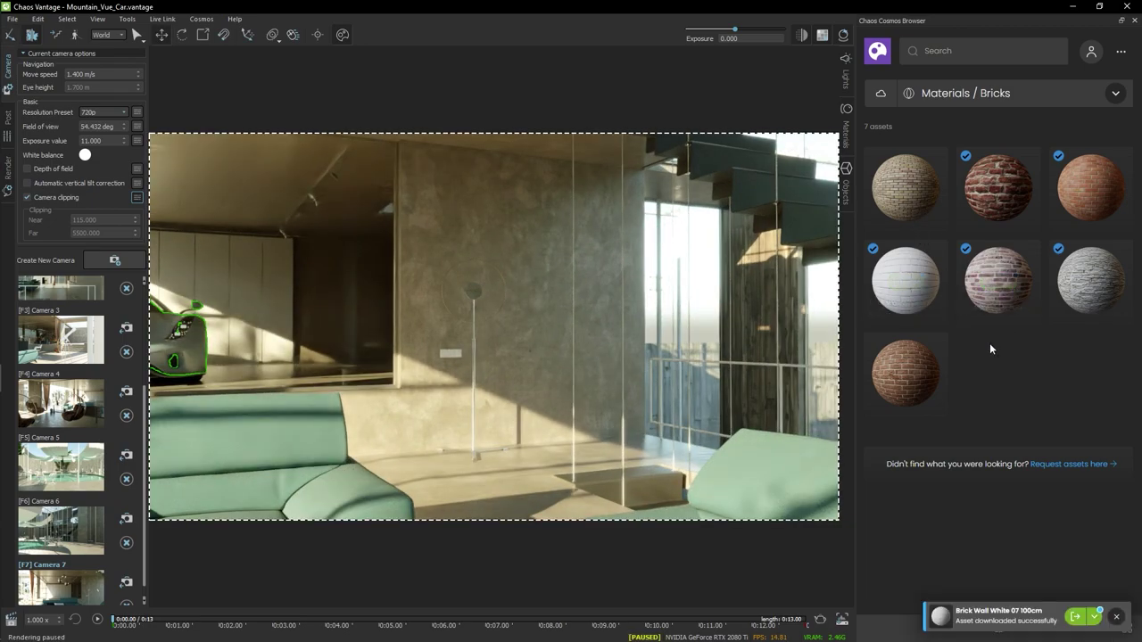
Step: Try Brick Wall White 07 100cm on the concrete wall and all objects sharing its material, and undo the assignment
drag(923, 305, 527, 252)
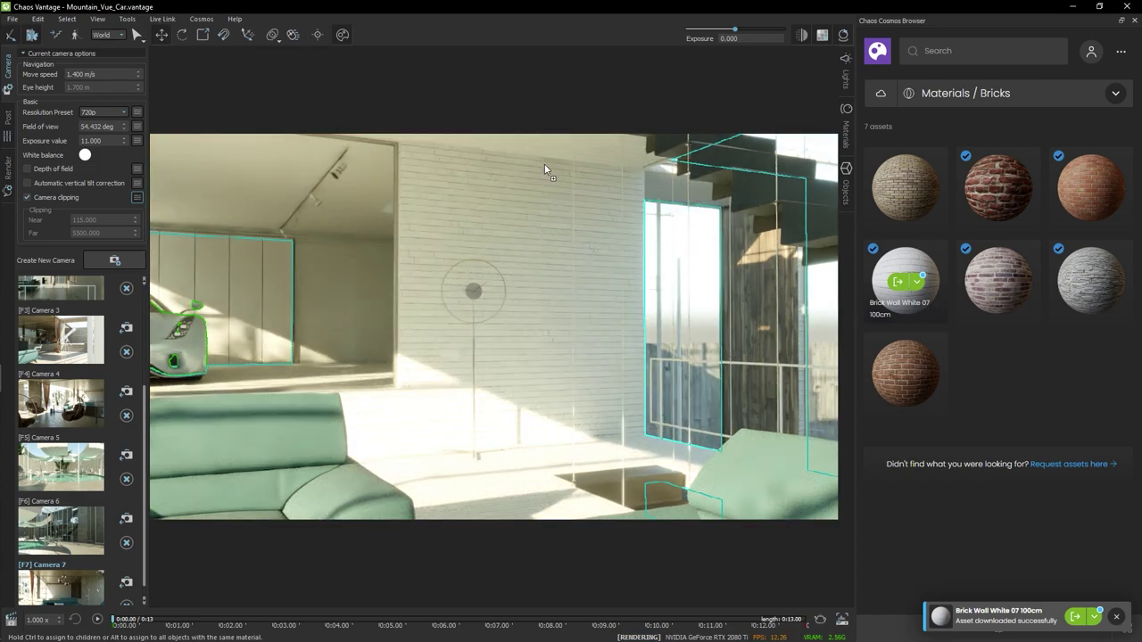
drag(558, 215, 545, 285)
click(917, 281)
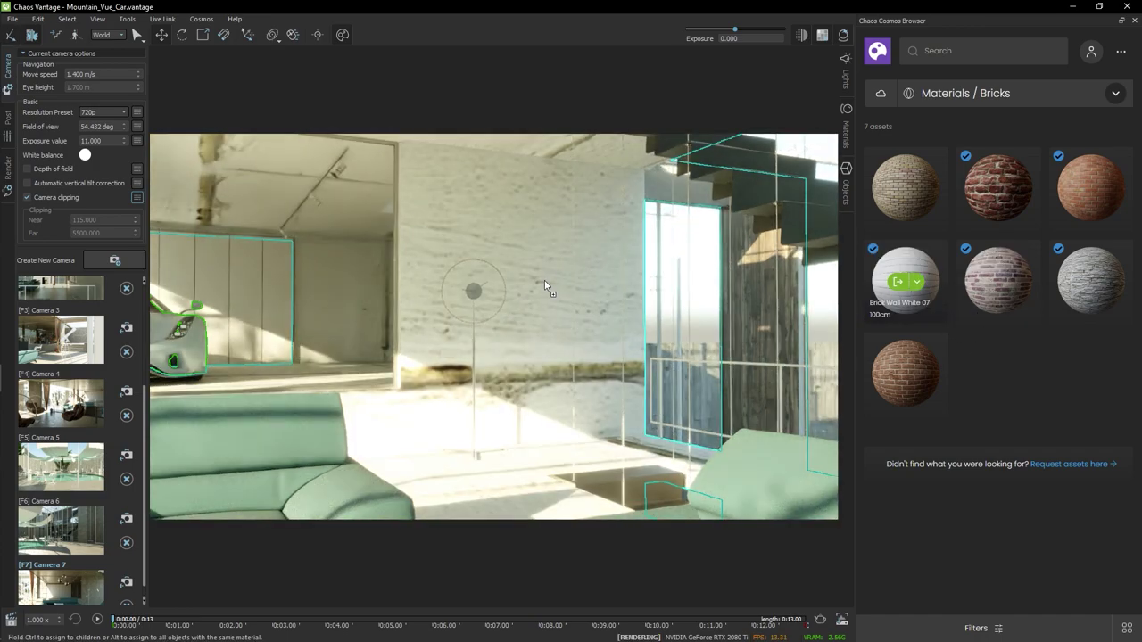
key(ctrl+z)
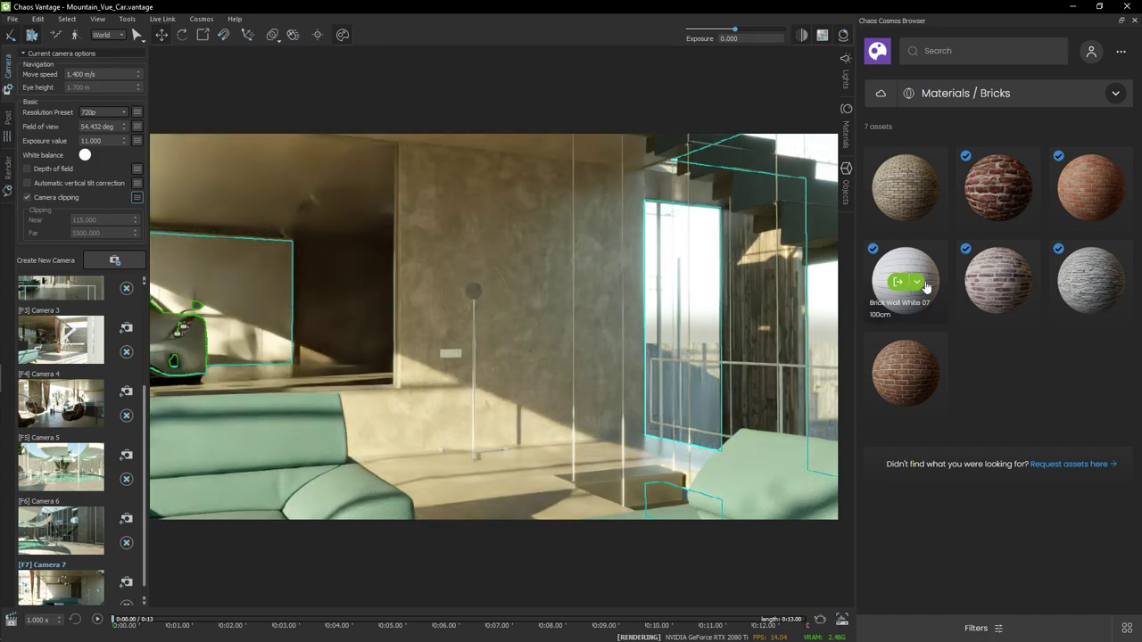
Step: Limit the Cosmos browser to downloaded assets and show the Concrete materials
mouse_move(922, 283)
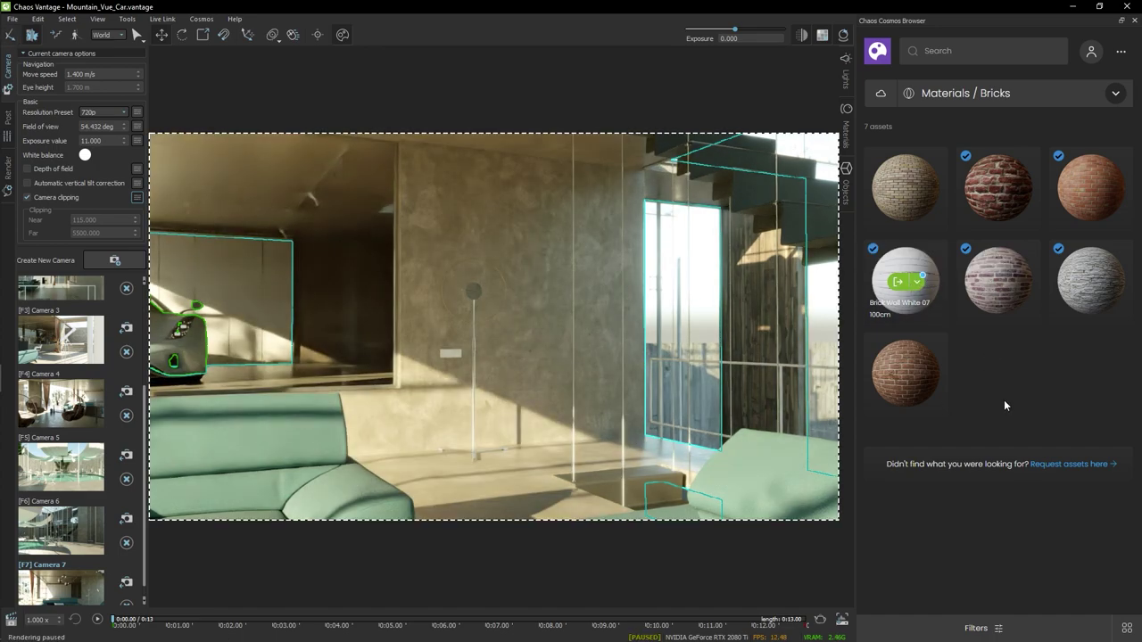
click(1070, 96)
click(979, 96)
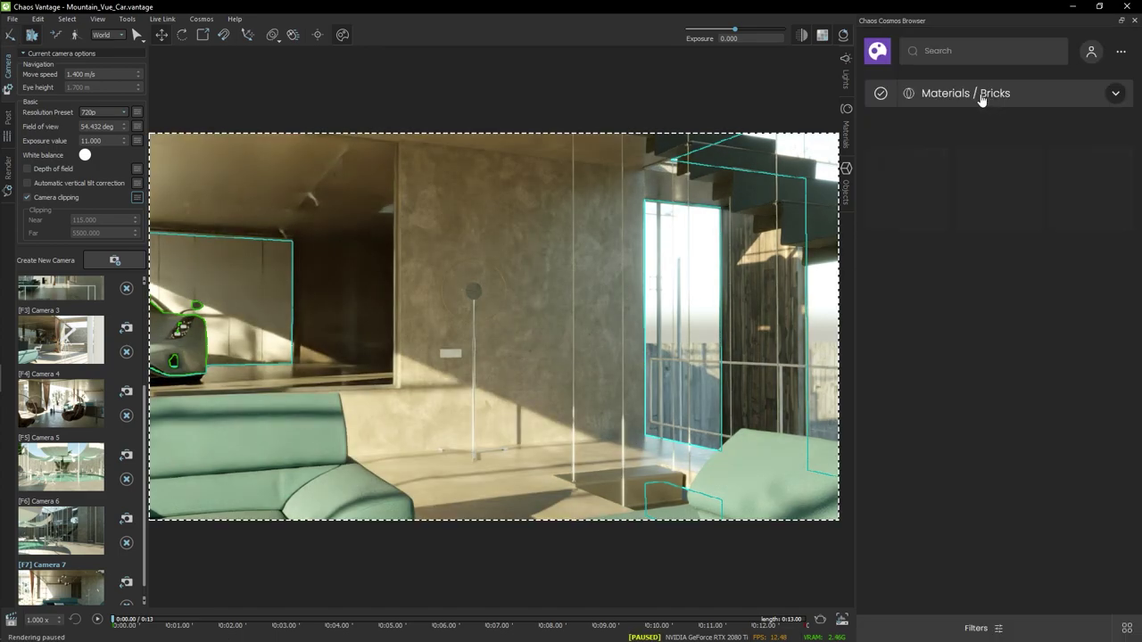
mouse_move(1026, 205)
drag(1031, 207, 1094, 395)
click(1025, 98)
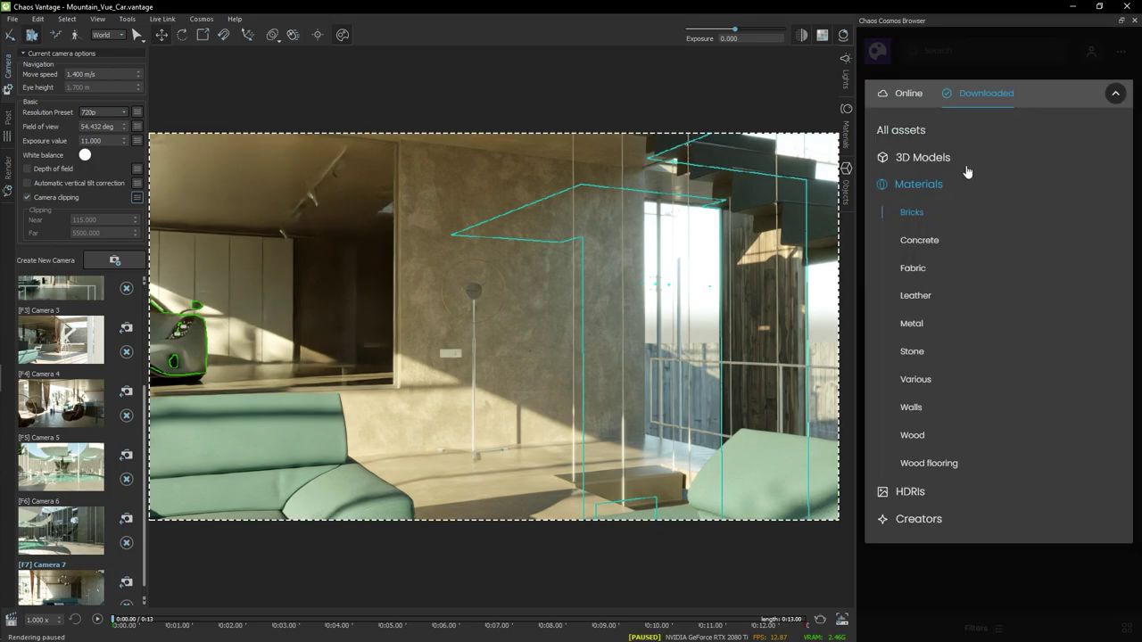
click(925, 241)
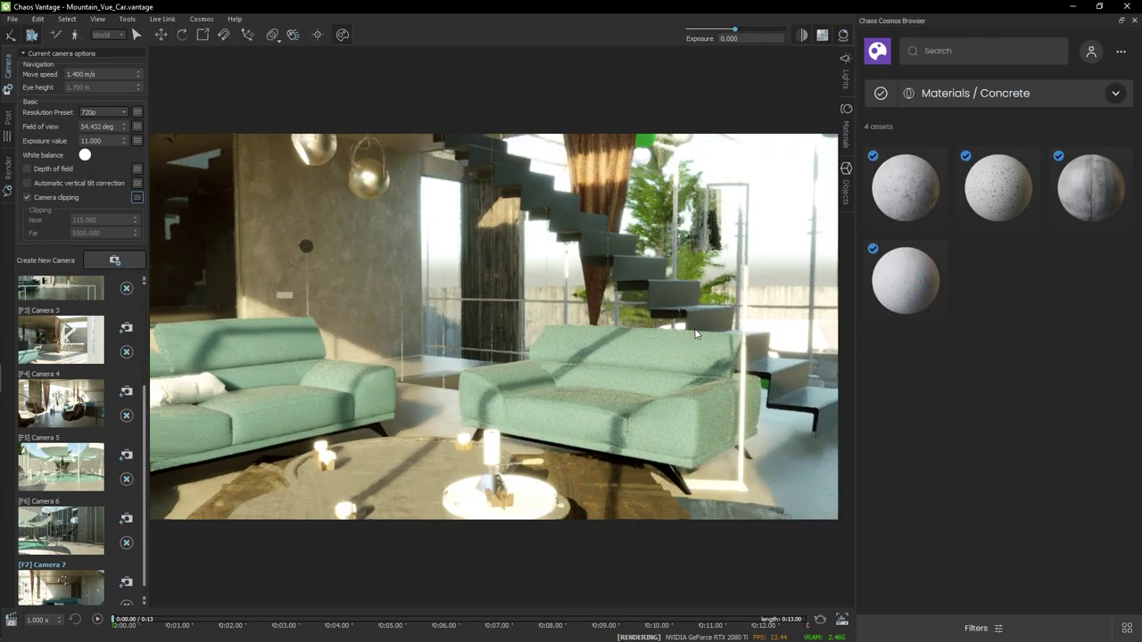
Step: Assign Concrete Panel 01 200cm to the wall behind the sofas and all objects sharing its material
drag(695, 329, 571, 294)
scroll(548, 297, down, 4)
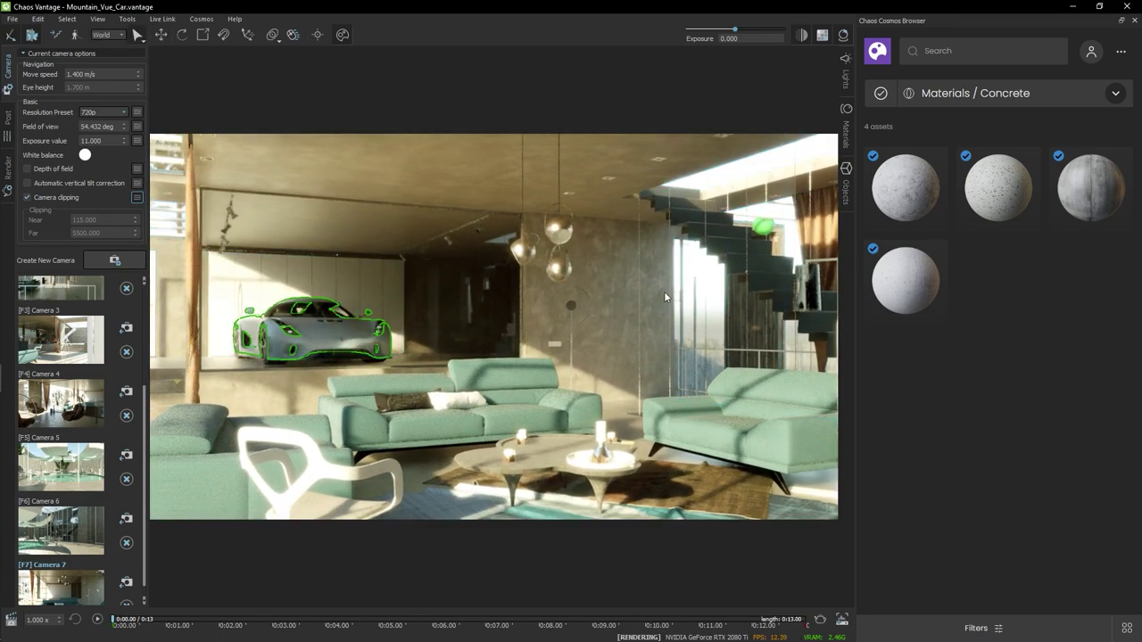
drag(1026, 207, 622, 290)
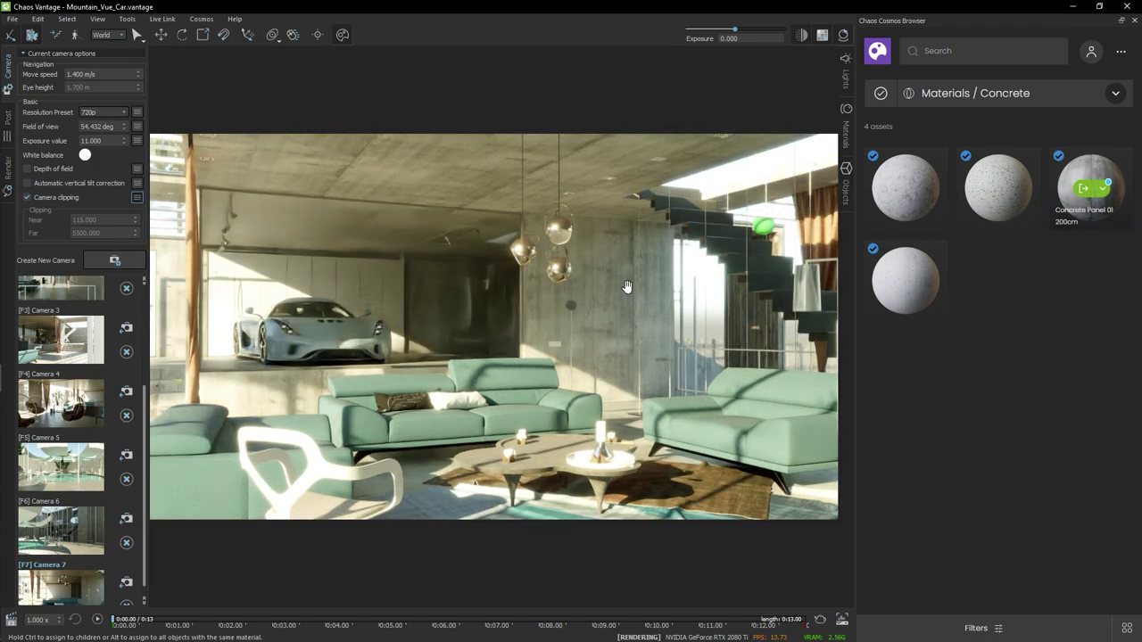
Step: Lower the viewport exposure to -1.118
drag(720, 383, 395, 438)
drag(728, 35, 723, 35)
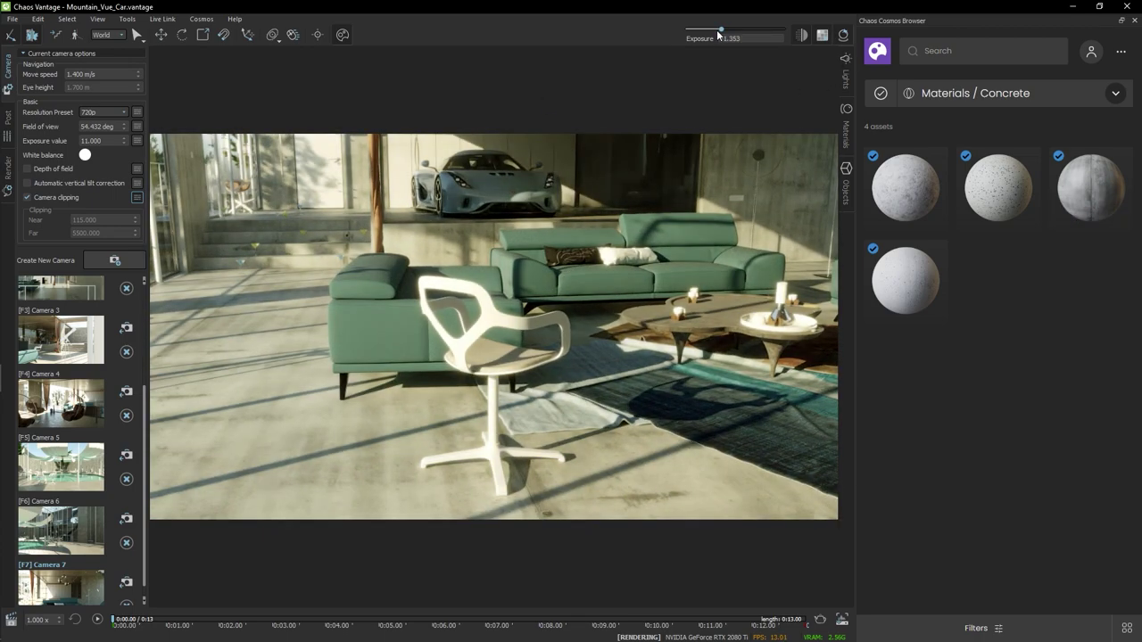
mouse_move(704, 290)
mouse_down()
mouse_move(499, 237)
mouse_move(393, 309)
mouse_up()
key(w)
key(d)
drag(783, 221, 769, 223)
key(s)
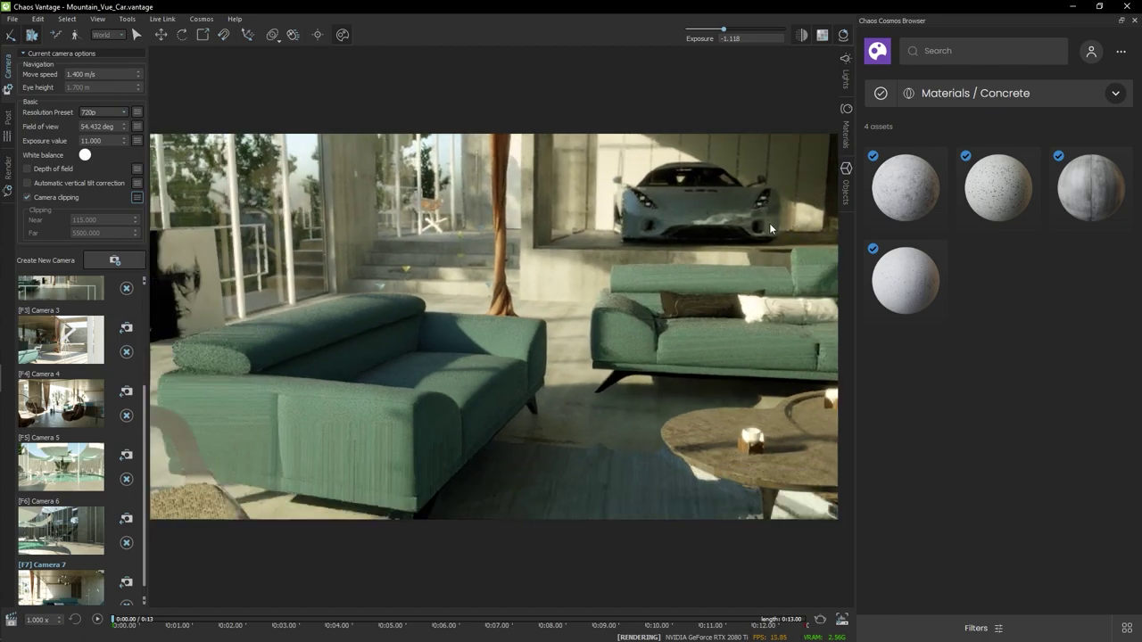
Step: Assign Fabric Suede Red 01 20cm from the downloaded Fabric materials to all the green sofas
click(1053, 93)
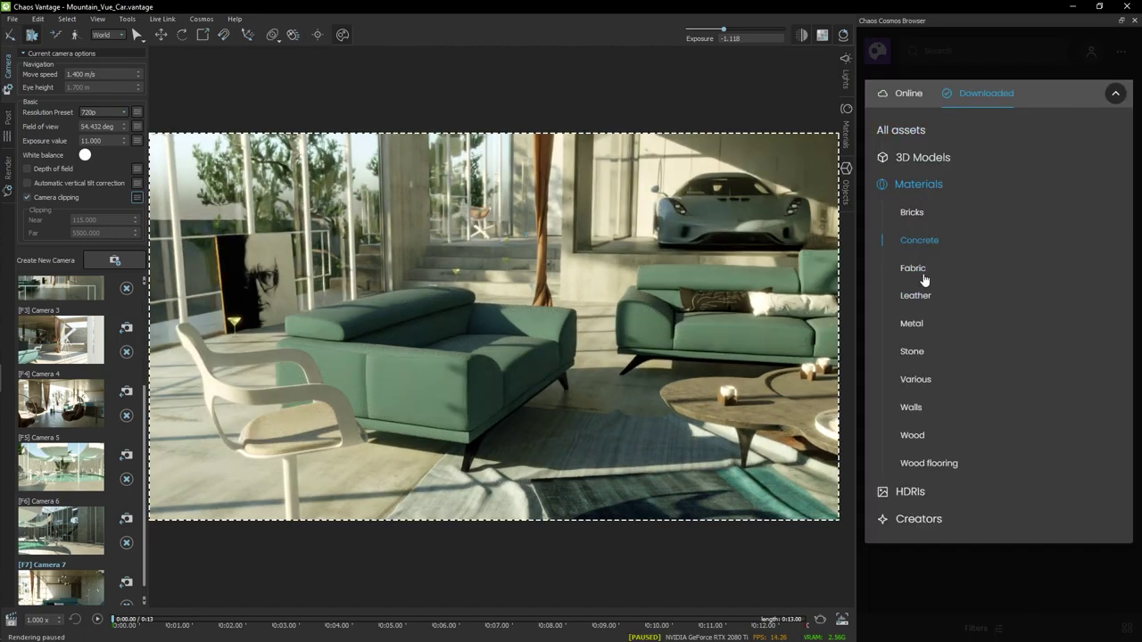
click(923, 270)
mouse_move(975, 222)
drag(975, 221, 842, 297)
drag(859, 387, 886, 301)
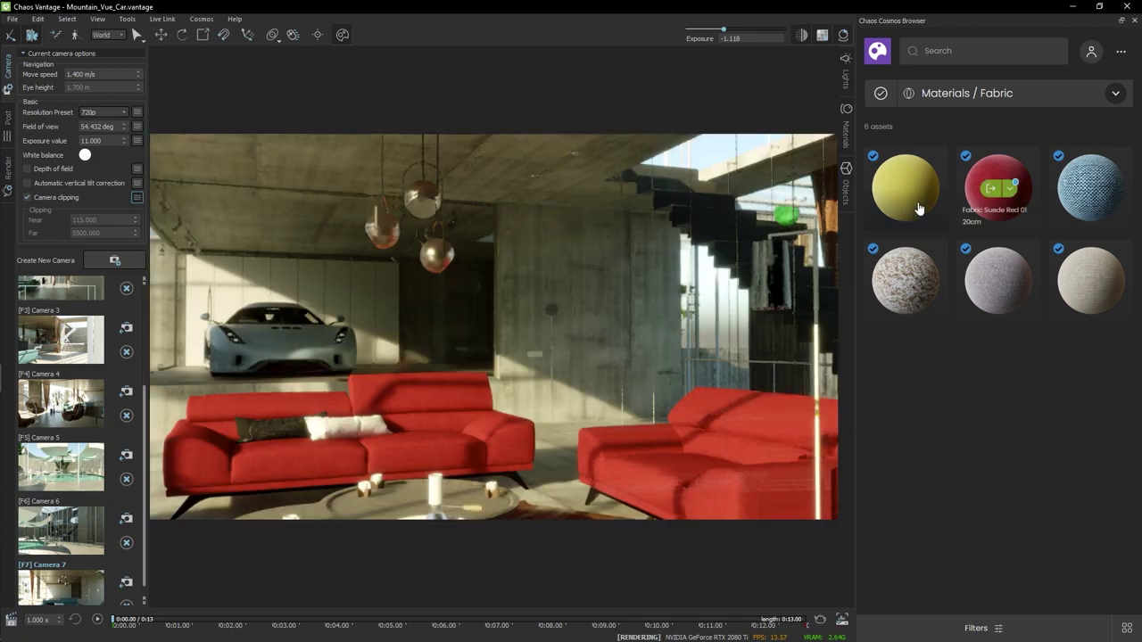
Step: Apply the yellow fabric to the white sofa cushion and the speckled multicolour fabric to the brown rug under the table
drag(905, 187, 364, 429)
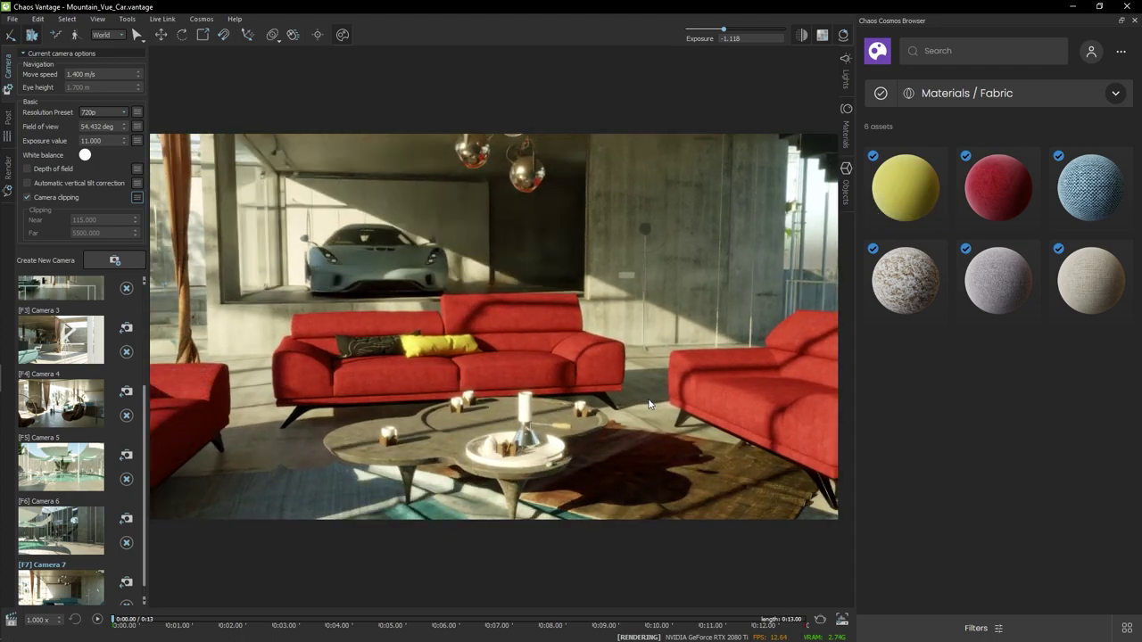
mouse_move(649, 404)
mouse_down()
mouse_move(479, 470)
mouse_move(570, 504)
mouse_move(660, 397)
mouse_up()
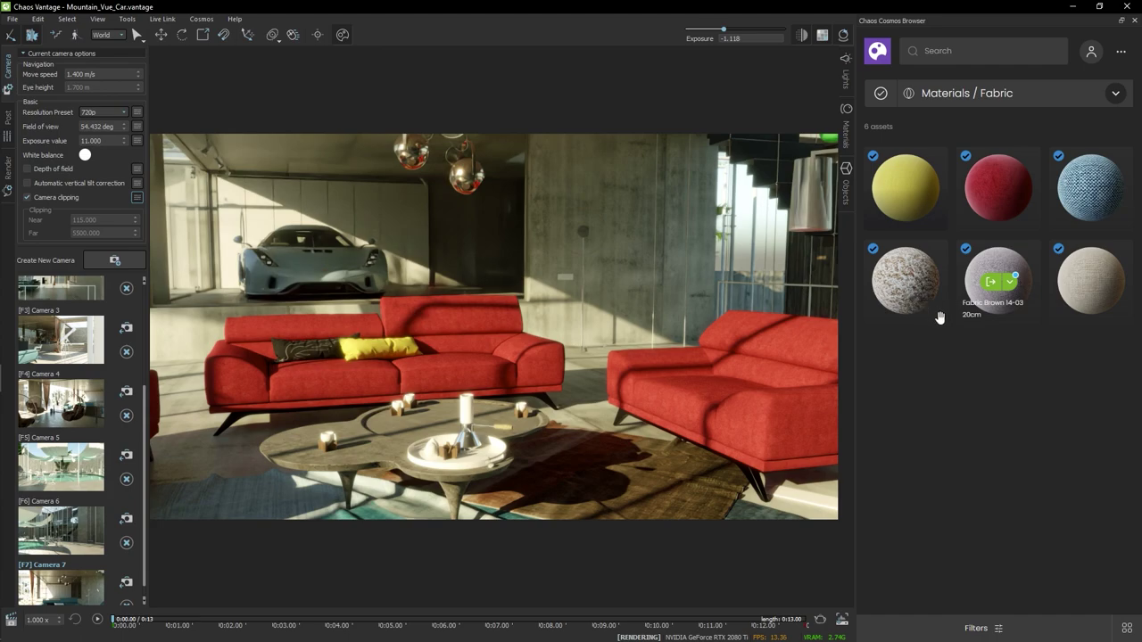
drag(928, 303, 505, 510)
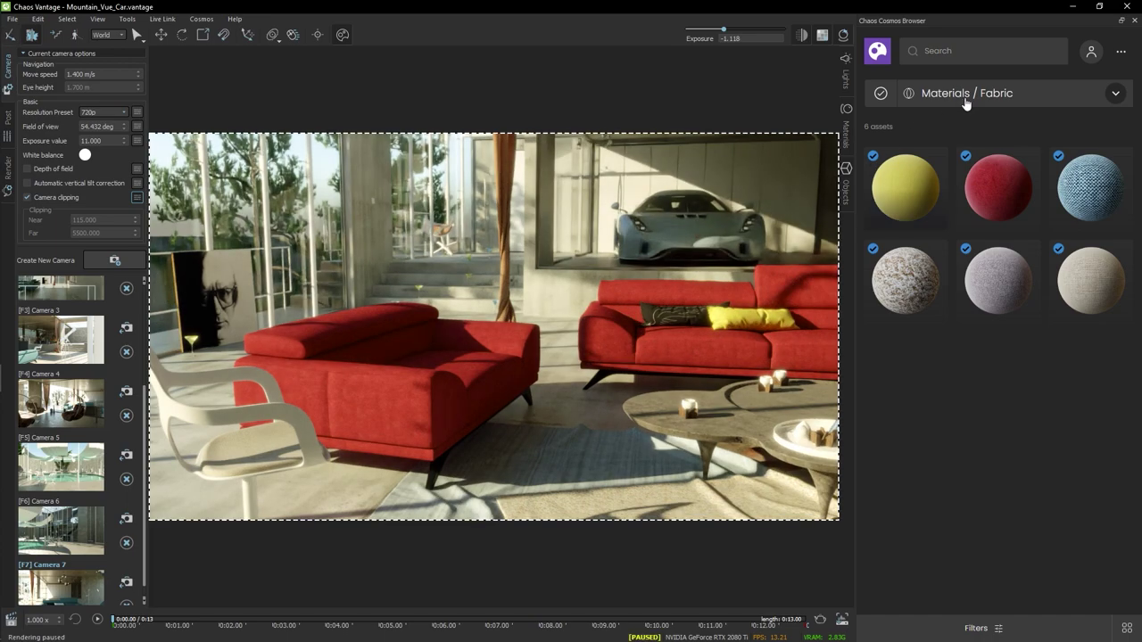
Step: Apply Metal Golden Scratched 26-91 100cm to the hanging lamps and replace it with Metal Brass Damaged 26-44 100cm
click(964, 104)
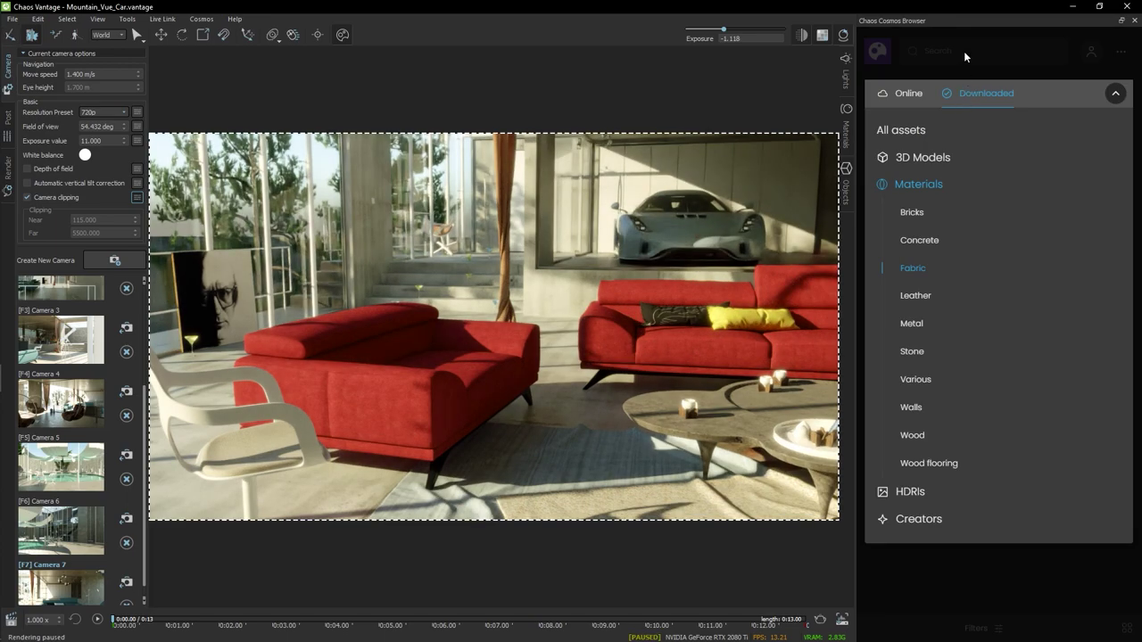
click(911, 323)
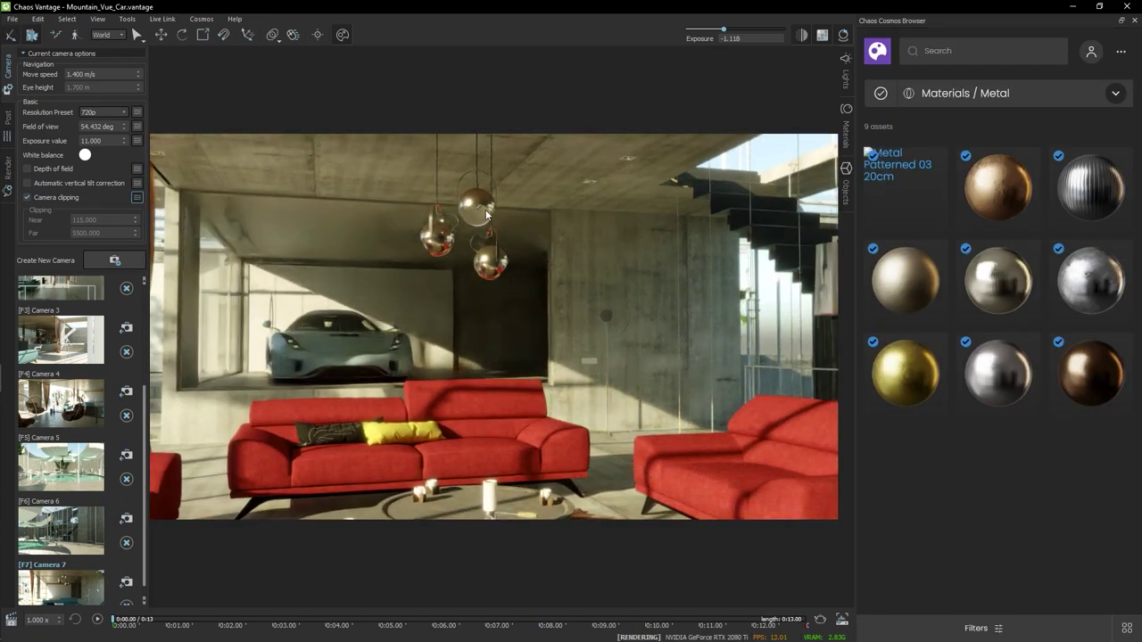
mouse_move(959, 399)
mouse_down()
mouse_move(454, 315)
mouse_move(483, 205)
mouse_up()
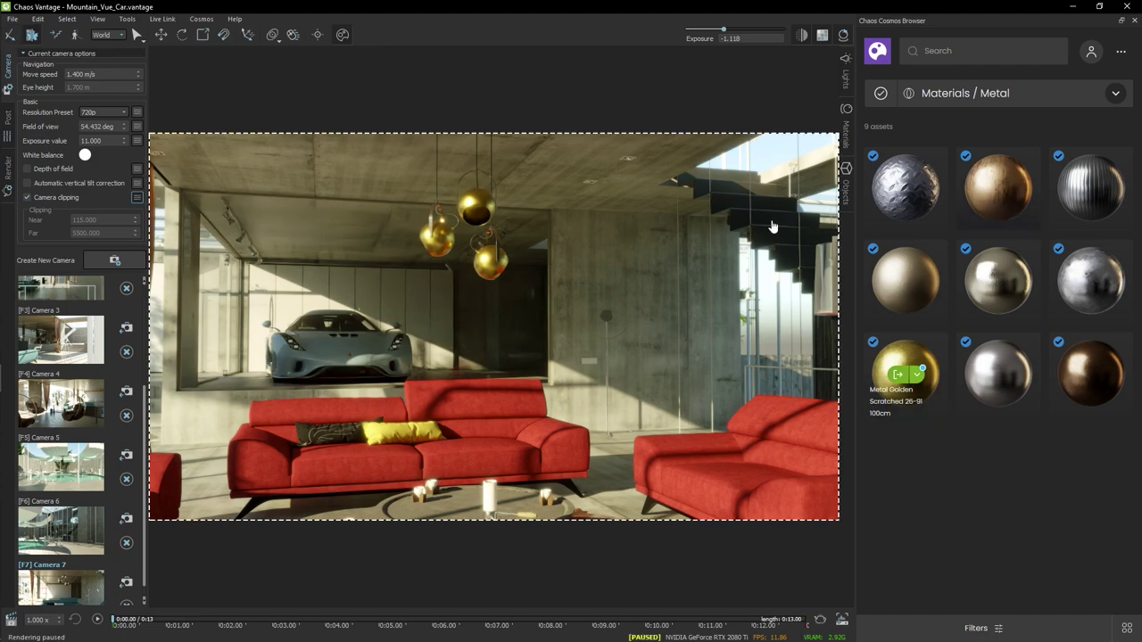
drag(897, 370, 473, 207)
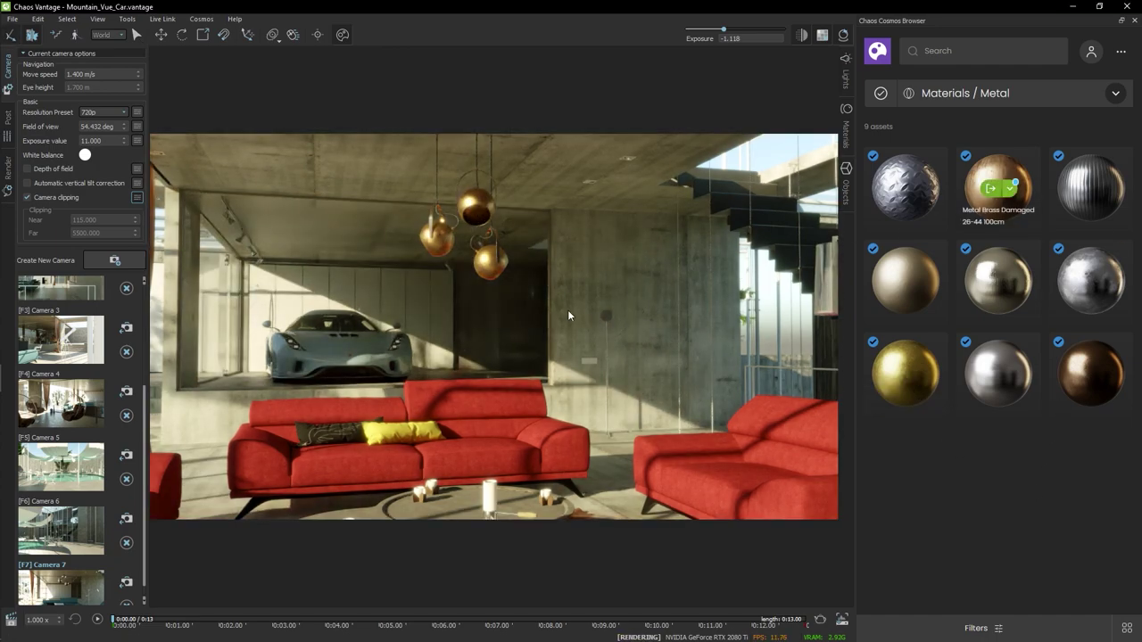
Step: Examine the car in the garage up close and return to the Original Camera view
mouse_move(568, 311)
mouse_down()
mouse_move(520, 321)
mouse_move(583, 305)
mouse_up()
key(w)
drag(1090, 185, 494, 236)
drag(396, 297, 334, 330)
scroll(77, 337, up, 3)
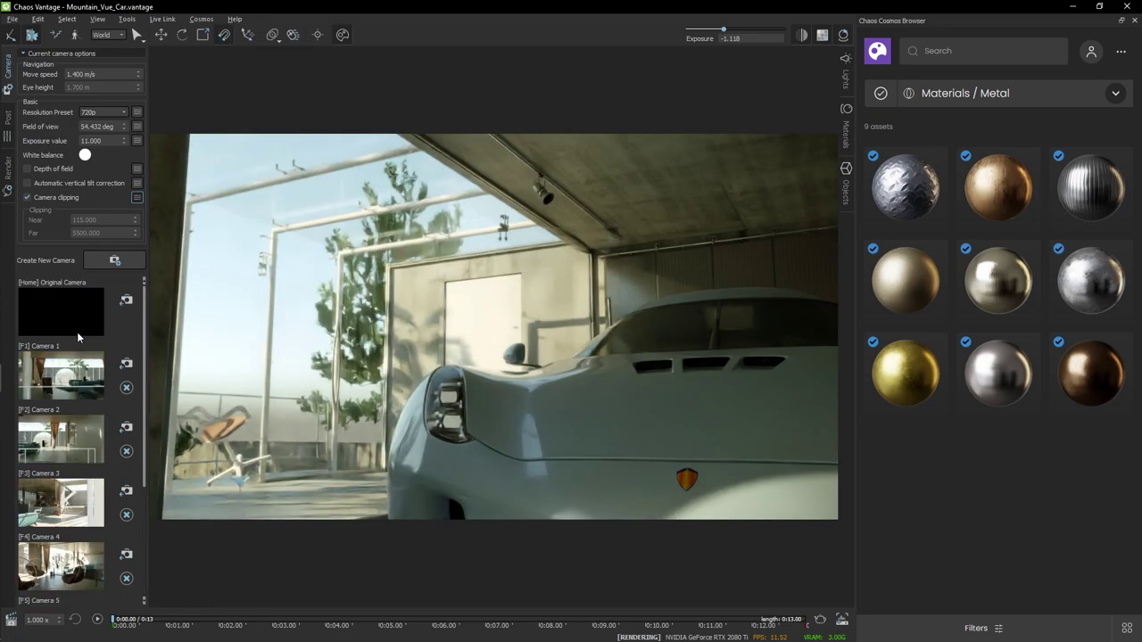
click(77, 337)
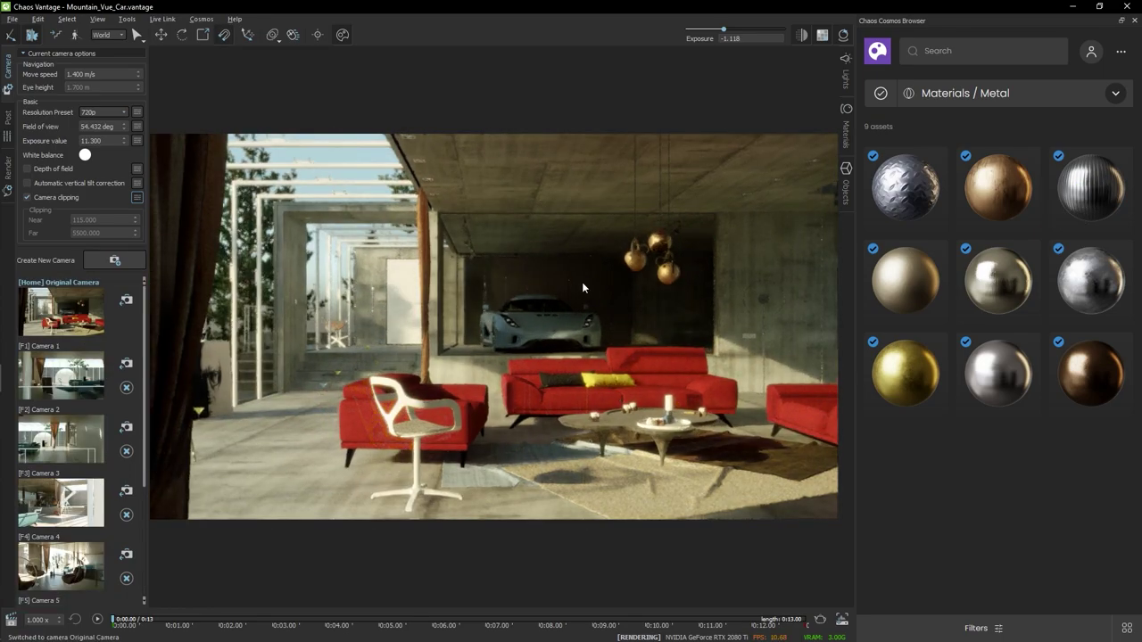
key(ctrl+z)
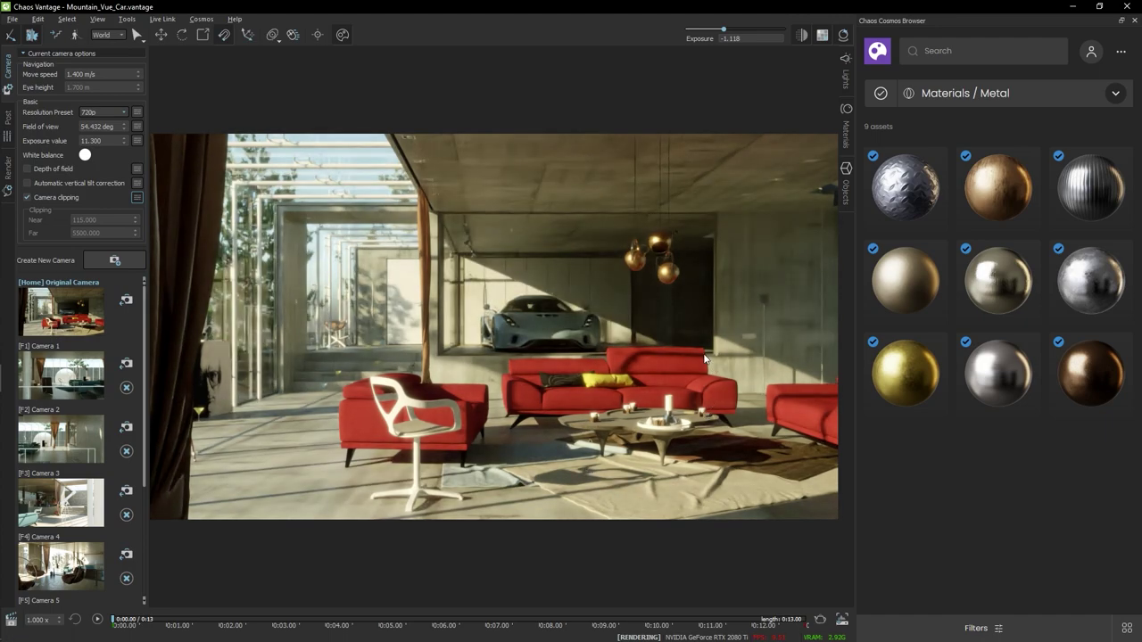
Step: Close the Chaos Cosmos Browser and reset the viewport exposure to 0.000
click(342, 36)
drag(1028, 34, 1024, 32)
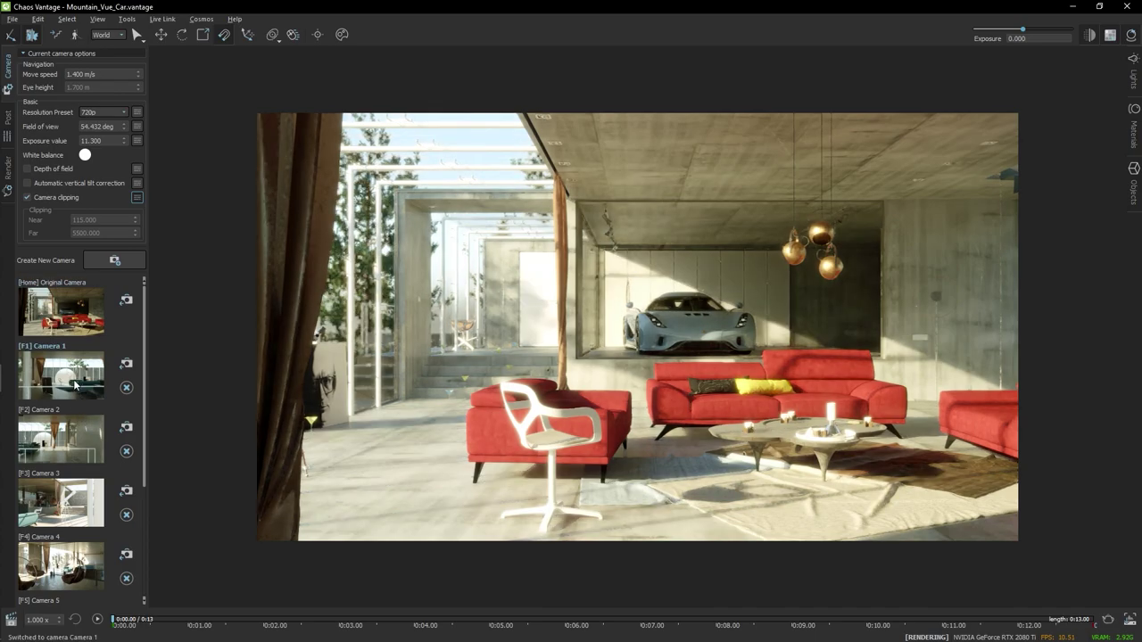
Step: Review the restyled scene through the saved cameras and the animation timeline, ending on Original Camera
click(80, 441)
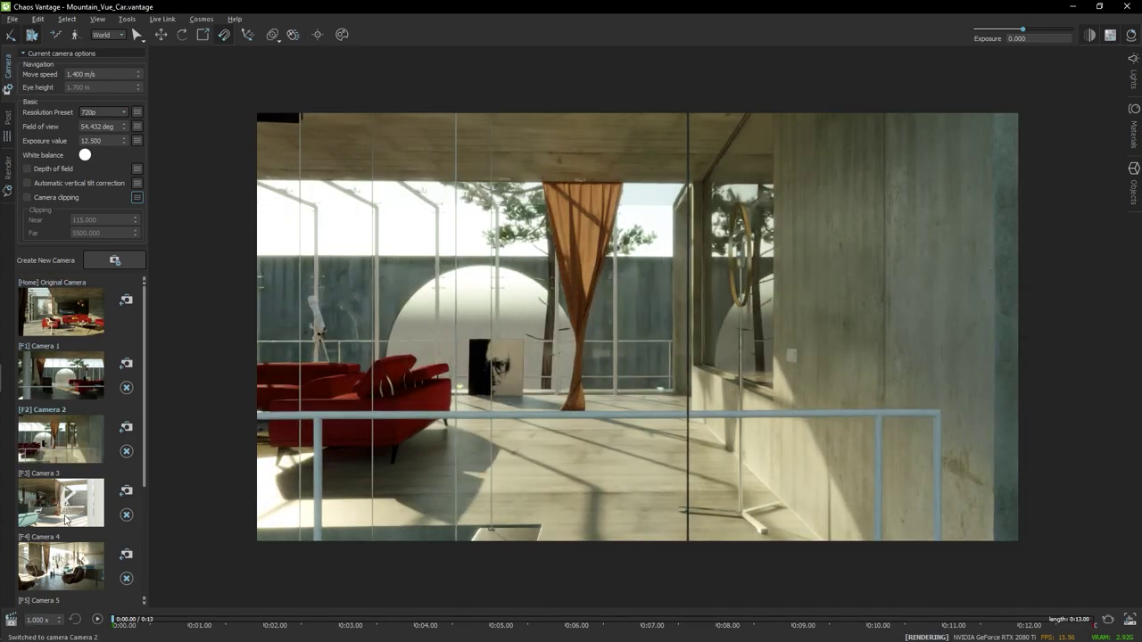
click(61, 501)
click(55, 571)
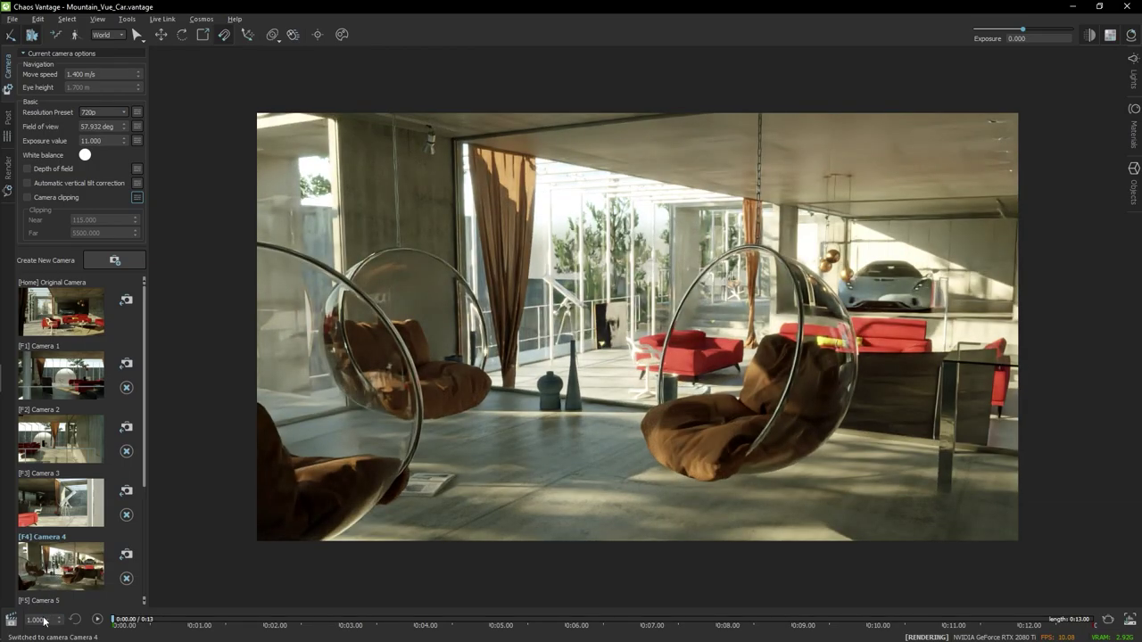
click(12, 619)
mouse_move(132, 560)
mouse_down()
mouse_move(530, 560)
mouse_move(1019, 586)
mouse_move(391, 556)
mouse_move(142, 557)
mouse_up()
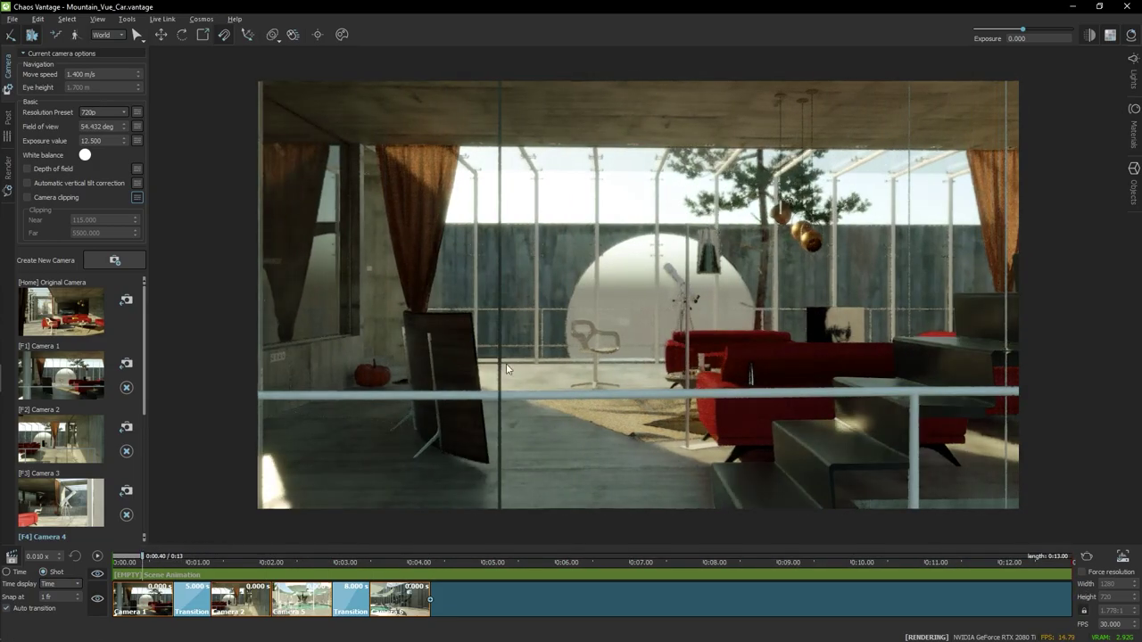
click(57, 323)
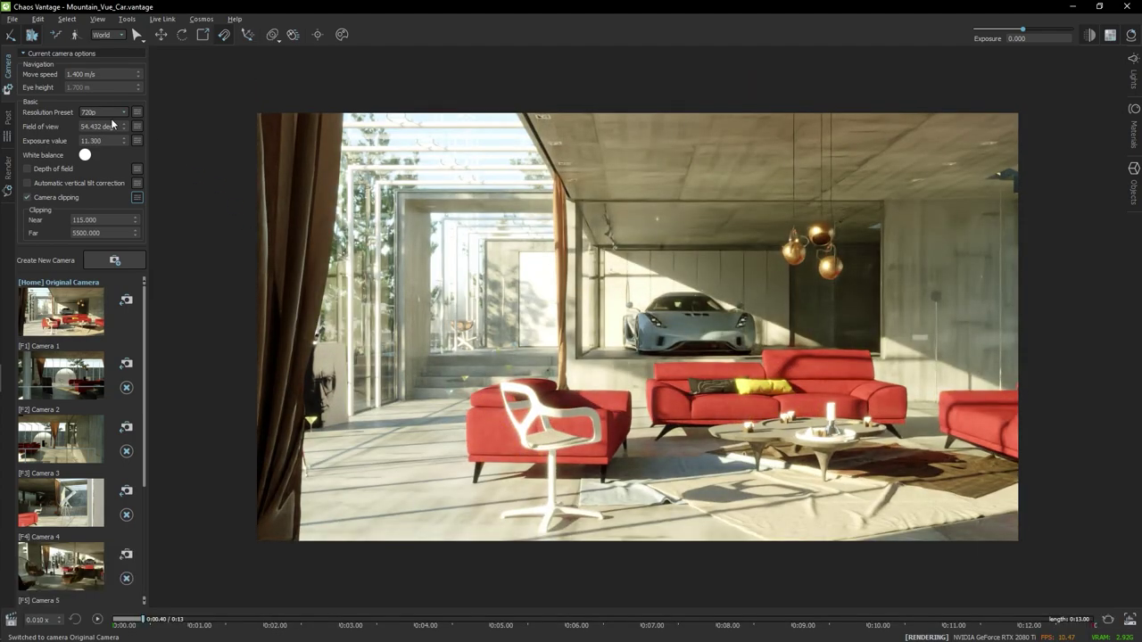
Step: Open the render setup with its render queue shown and switch the output to a still image
click(1109, 621)
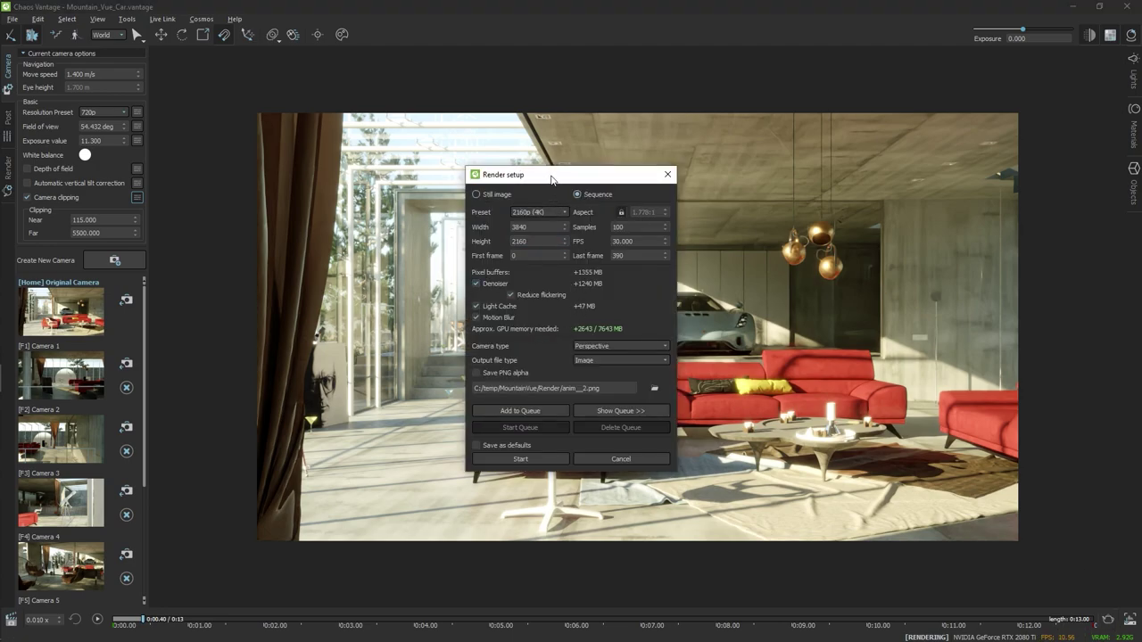
drag(548, 179, 441, 179)
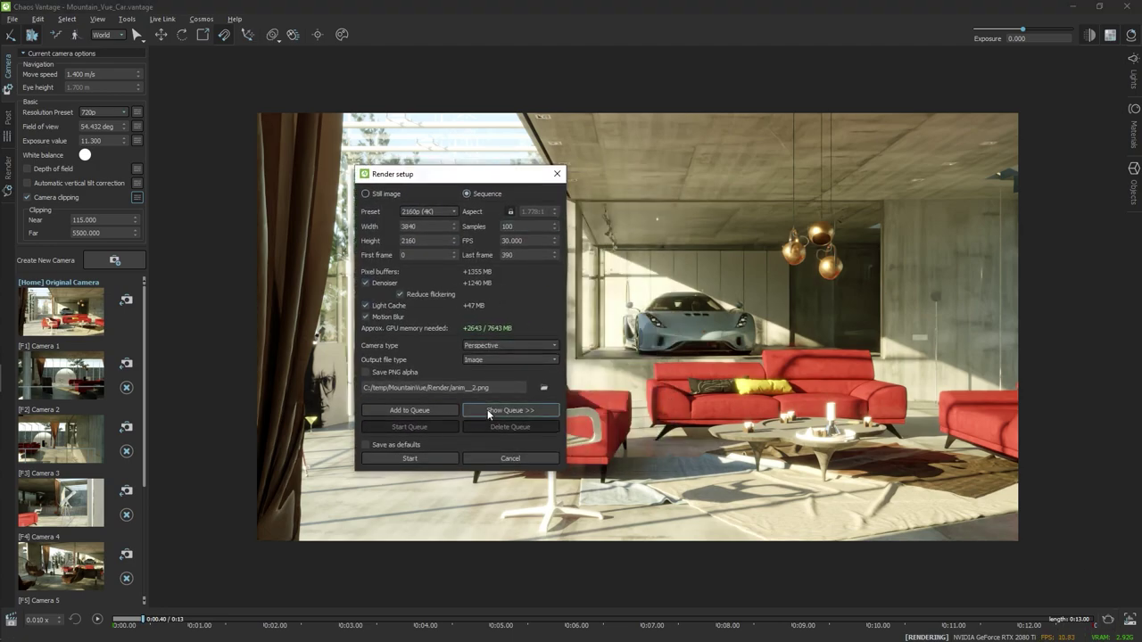
click(490, 413)
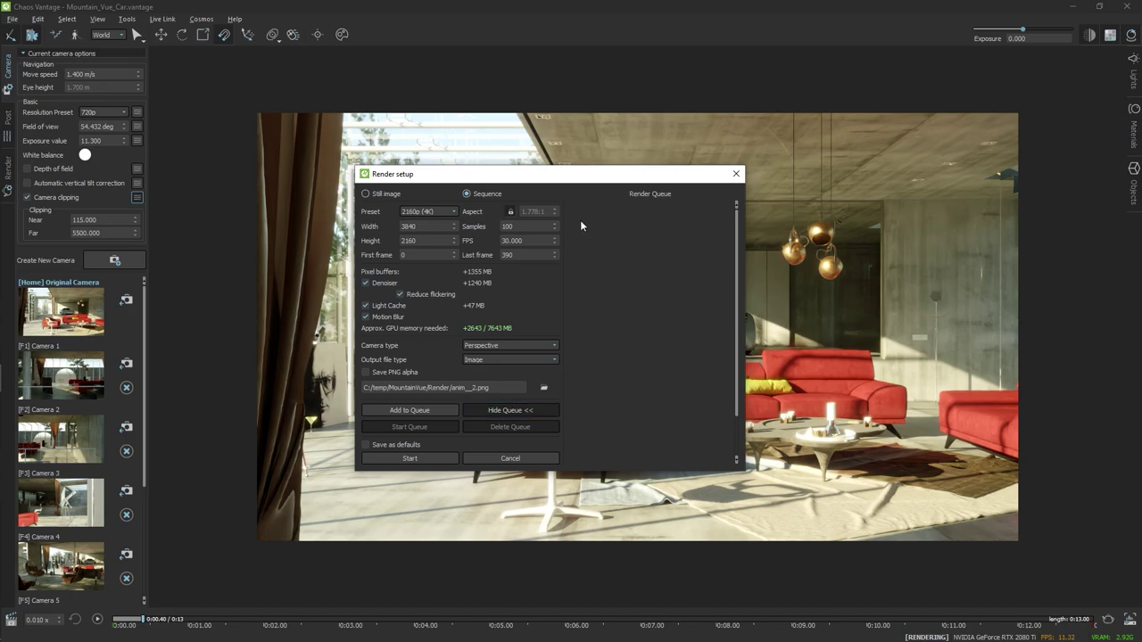
click(375, 193)
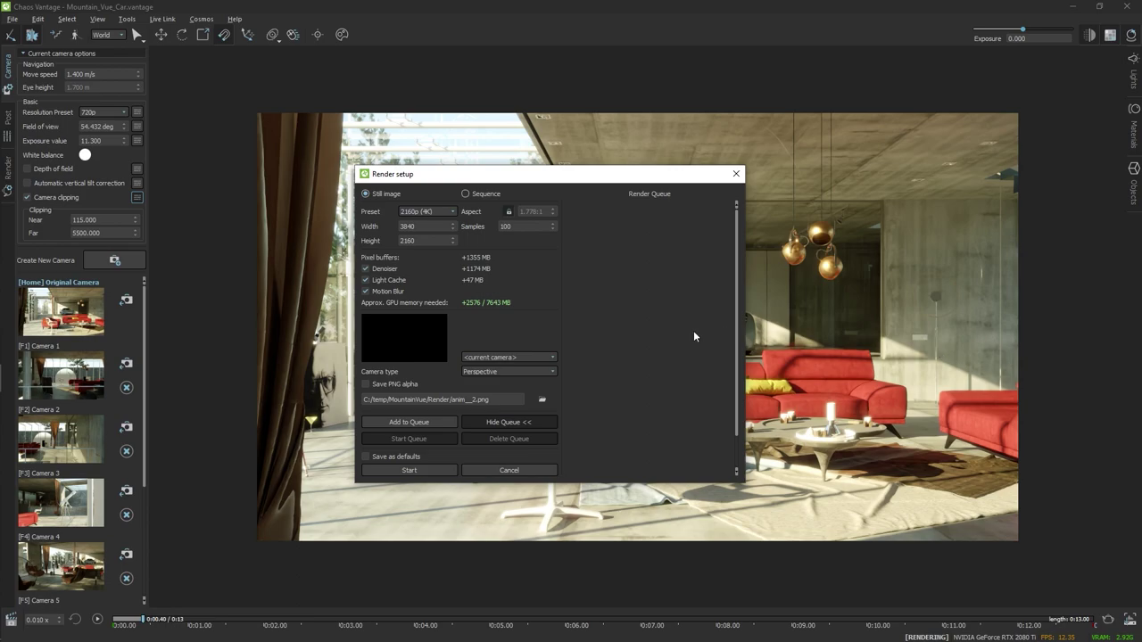
Step: Queue a 2160p (4K) perspective still from Original Camera with the output file named cam_01.png
click(521, 357)
click(487, 382)
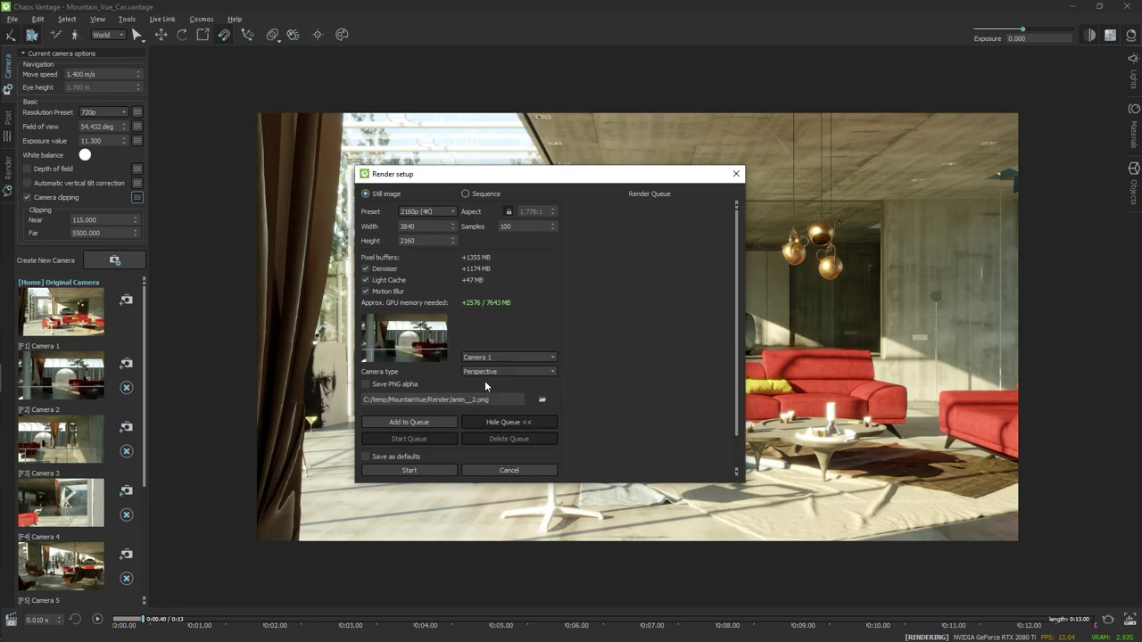
click(499, 357)
click(490, 371)
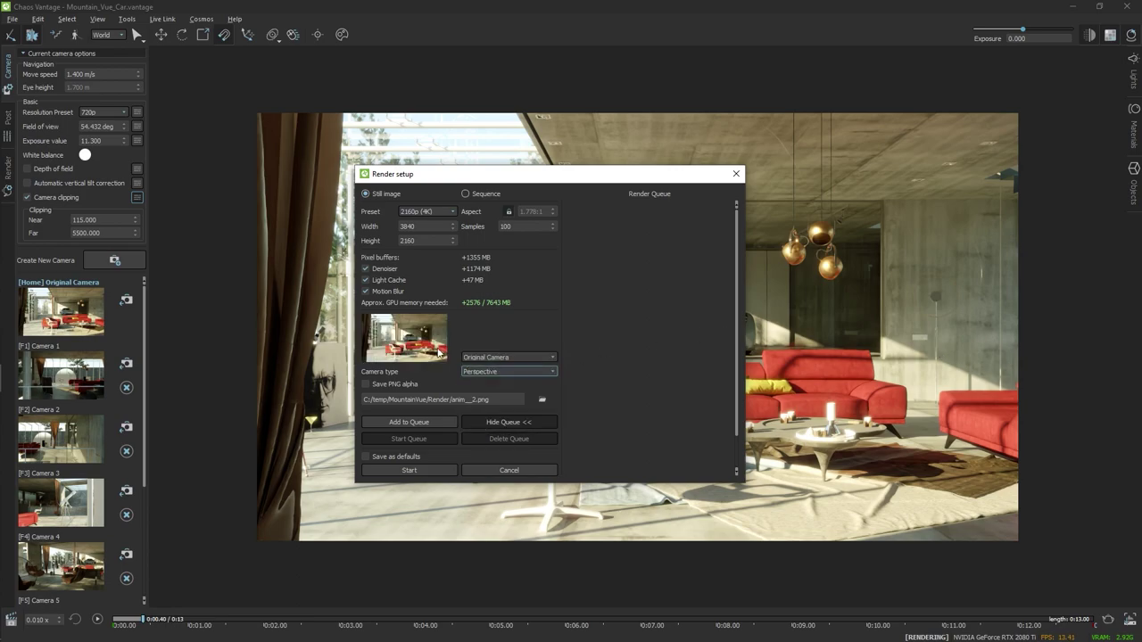
double_click(456, 407)
text(cam_1)
click(435, 420)
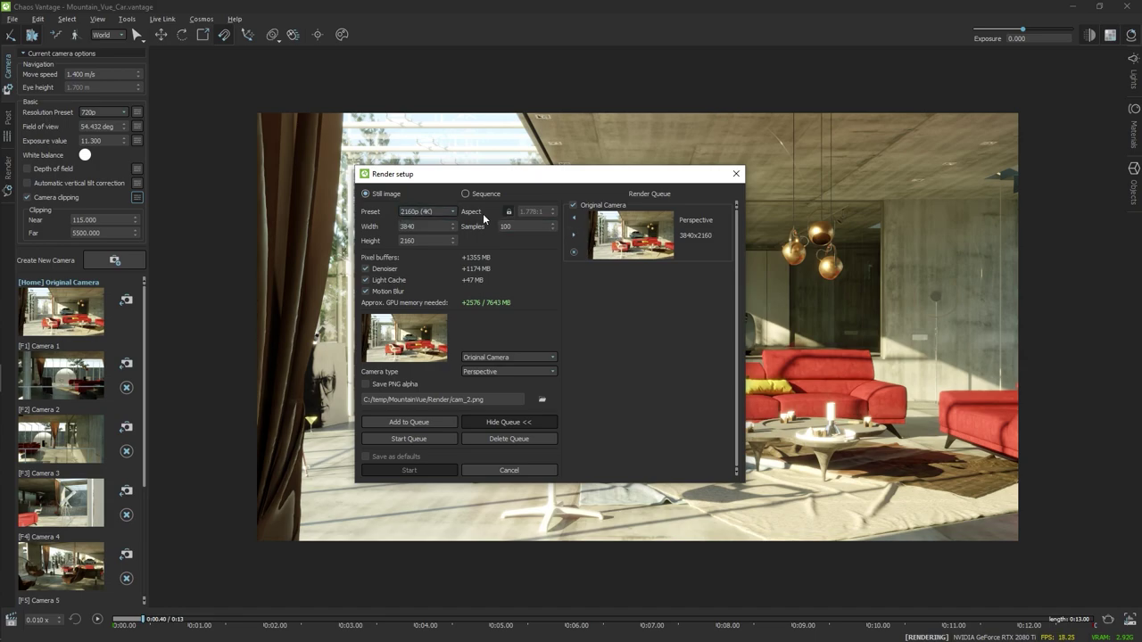
Step: Queue a second Original Camera still using the 1080p preset and the output file name cam_1_HD.png
click(451, 215)
click(417, 232)
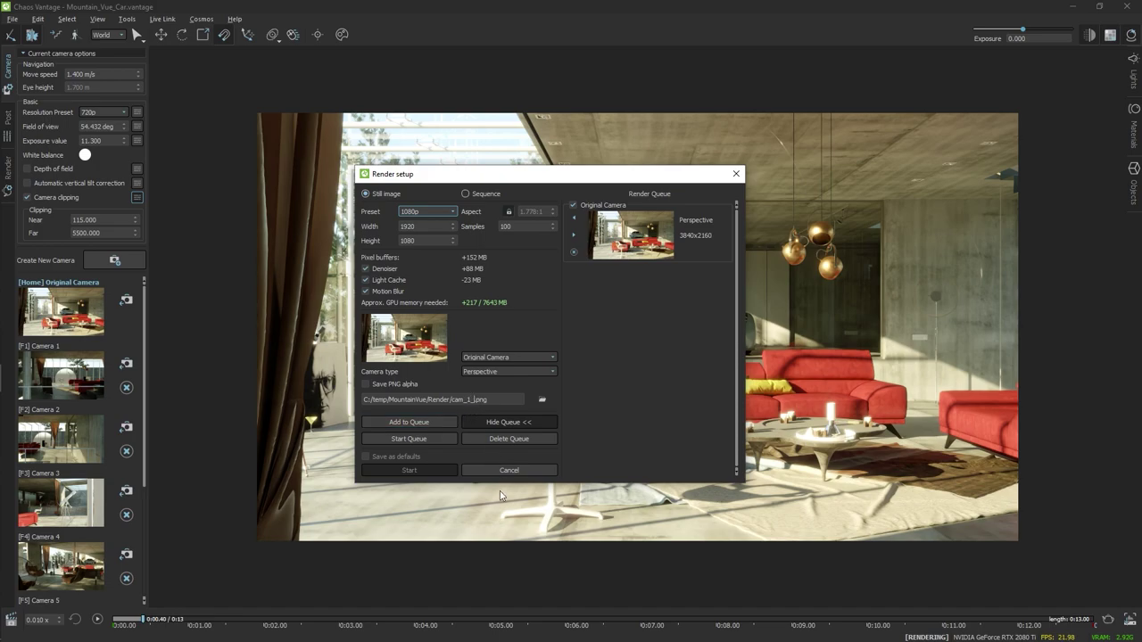
click(418, 422)
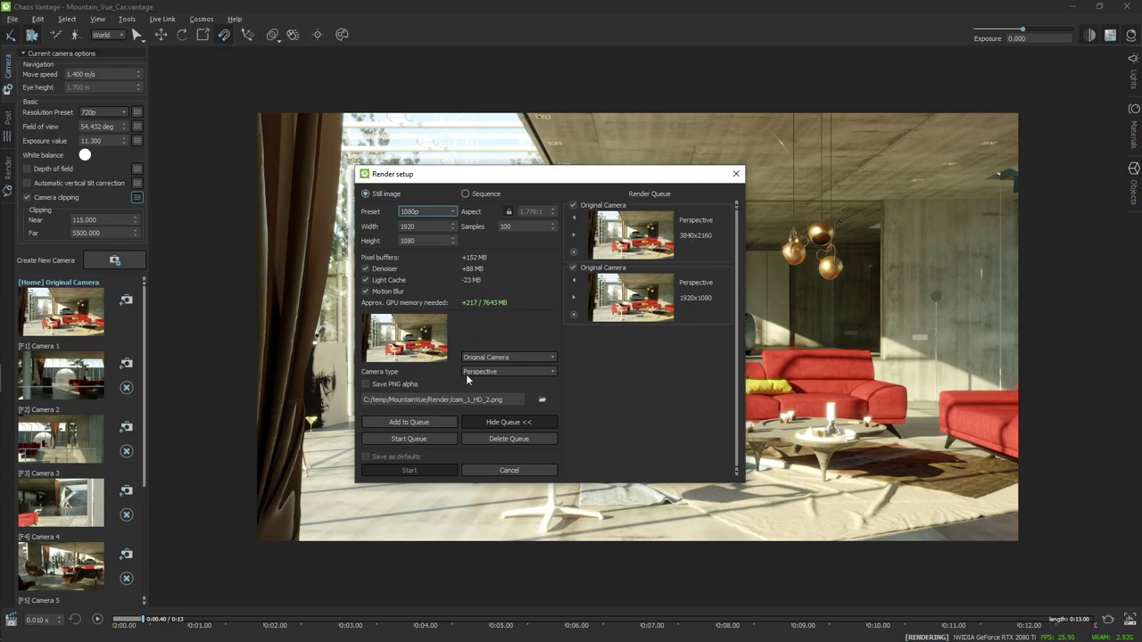
Step: Queue a Stereo Spherical still from Camera 4 with the output file named cam_5_spher.png
click(500, 357)
click(497, 403)
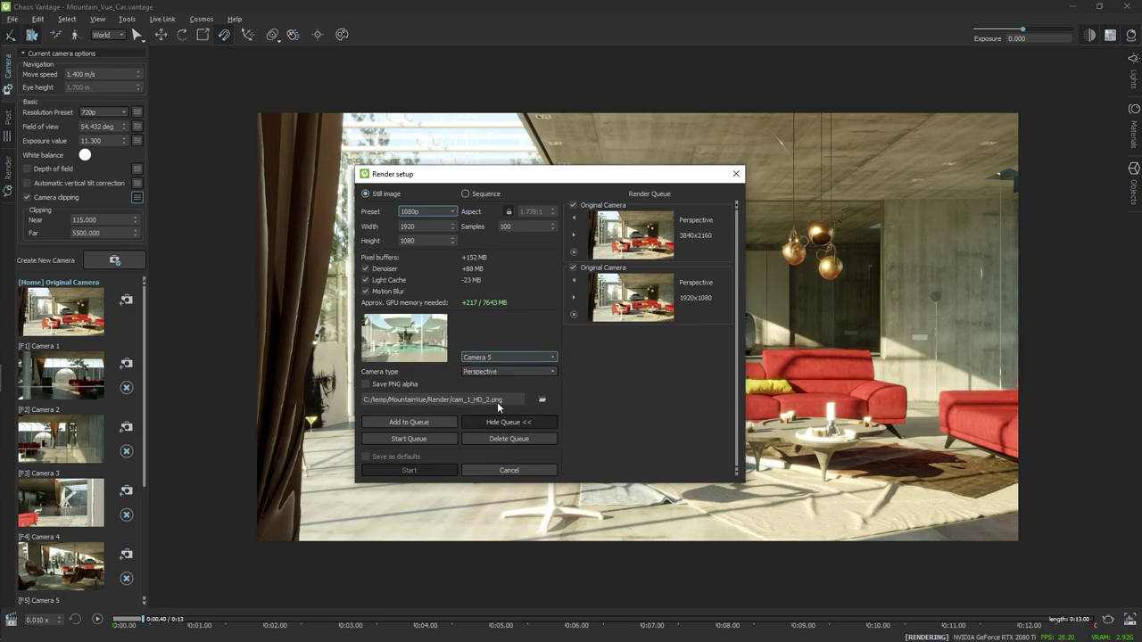
click(500, 357)
click(499, 403)
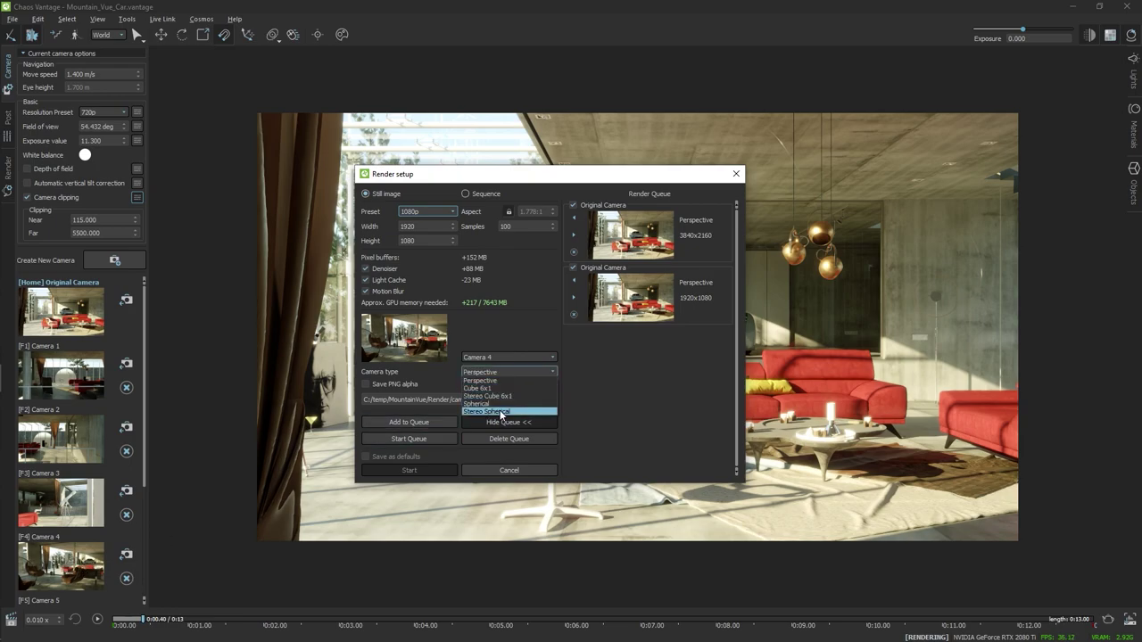
click(500, 412)
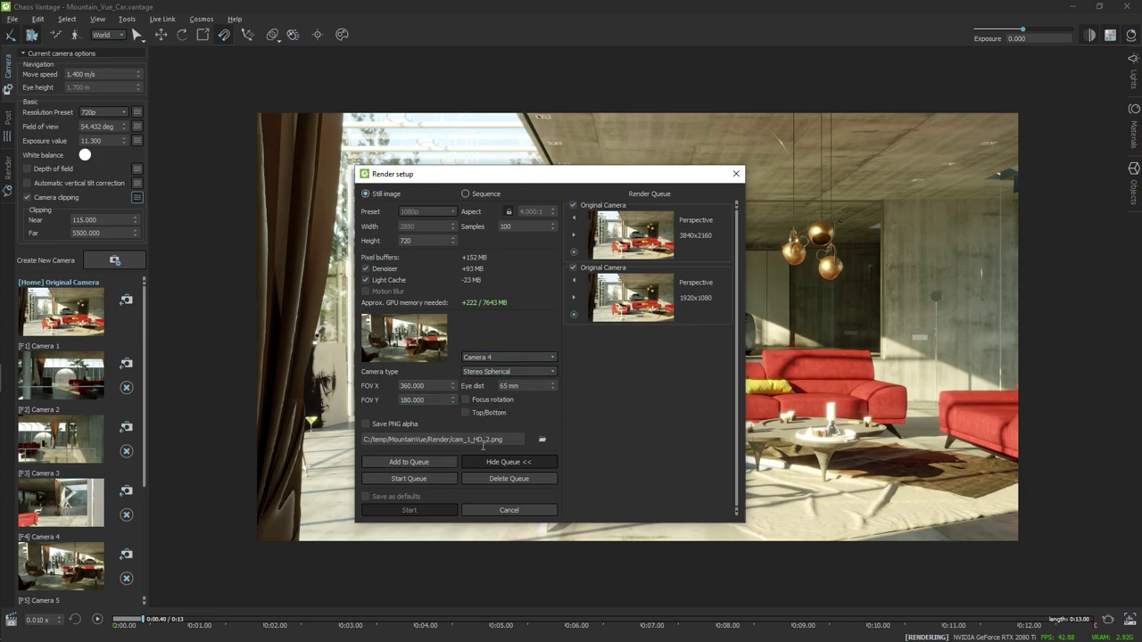
text(5)
text(_spher_2)
click(409, 462)
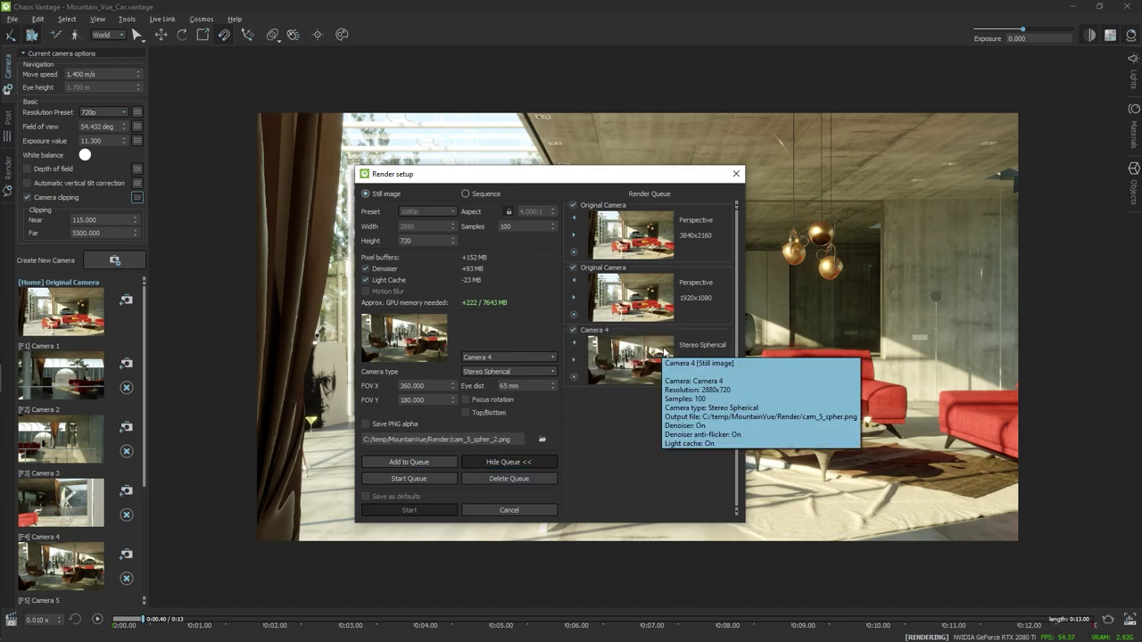
Step: Set the render to a sequence ending at frame 150 with the Perspective camera type
click(465, 194)
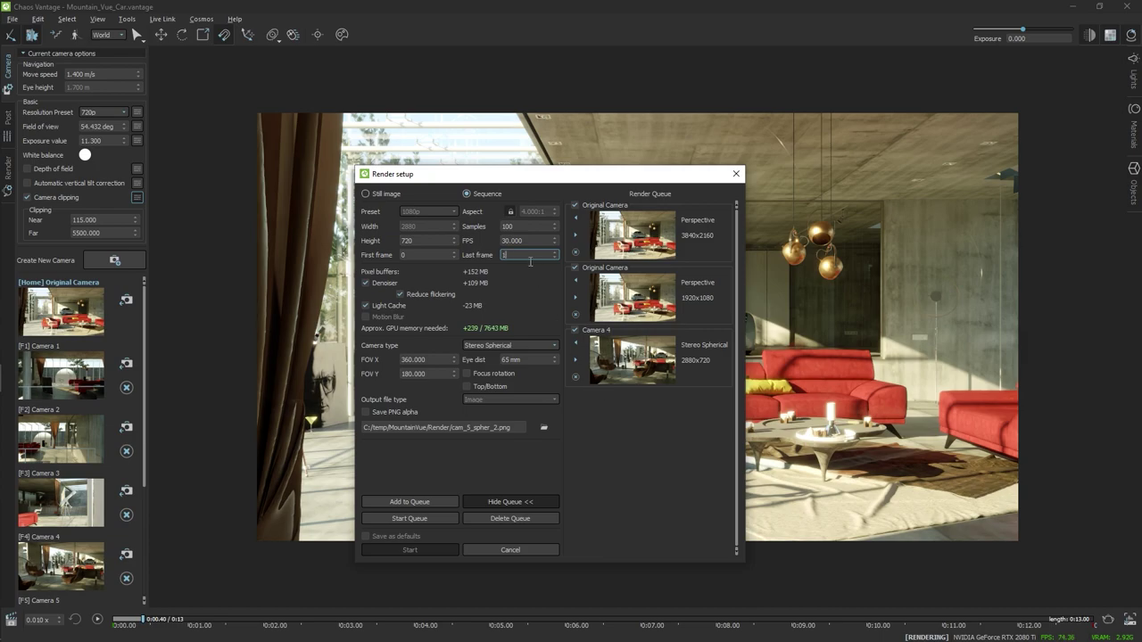
text(50)
click(513, 361)
click(512, 346)
click(518, 346)
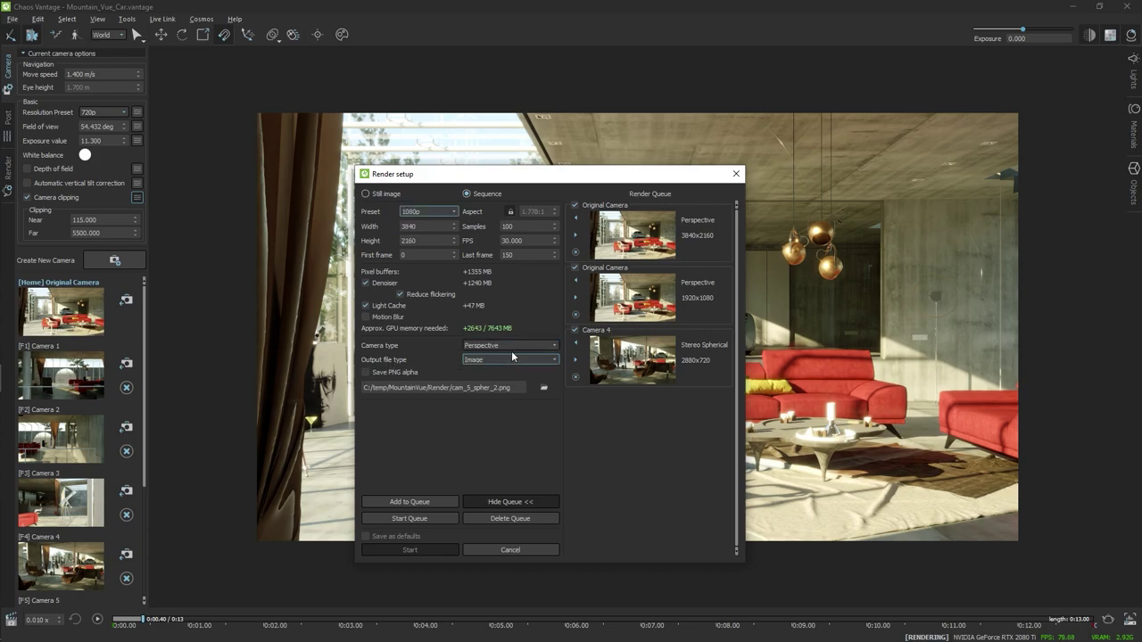
Step: Enable motion blur, choose the 1080p preset and add the sequence to the render queue
click(389, 318)
click(435, 211)
click(413, 230)
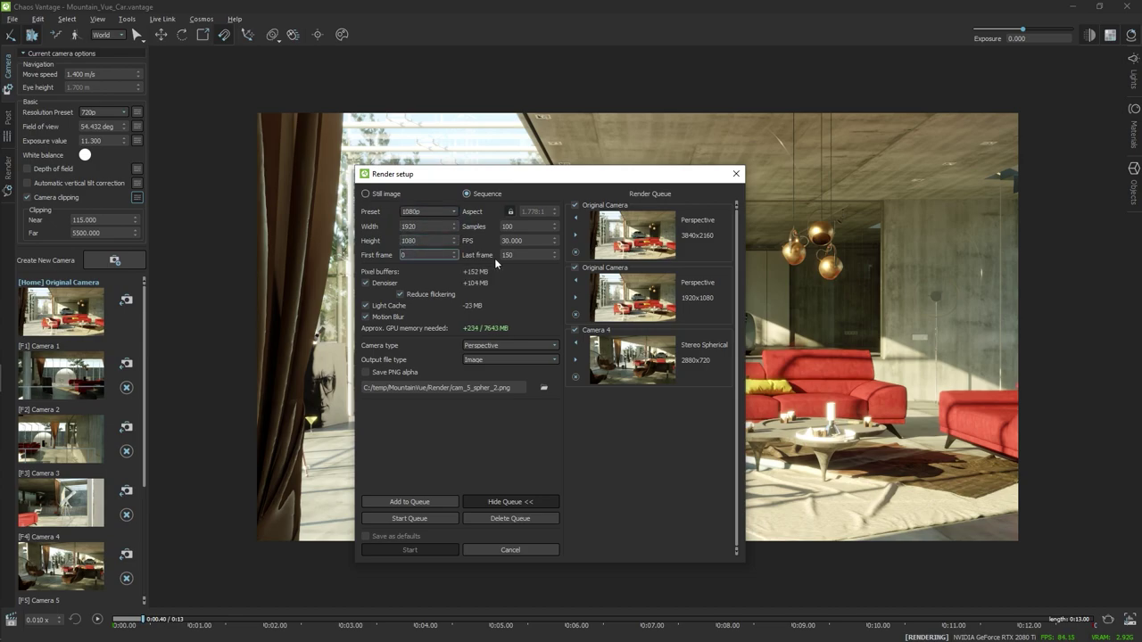
click(424, 502)
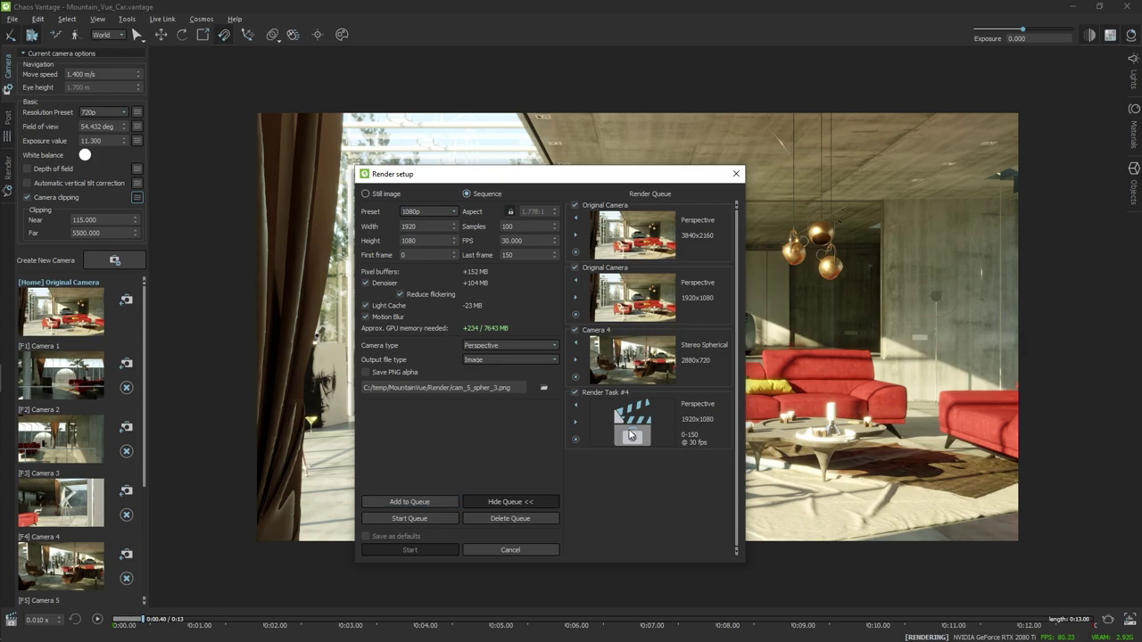
Step: Switch the Camera 4 and 1920x1080 still tasks off and on, and delete the Camera 4 task from the queue
click(575, 330)
click(575, 330)
click(575, 267)
click(575, 268)
click(576, 376)
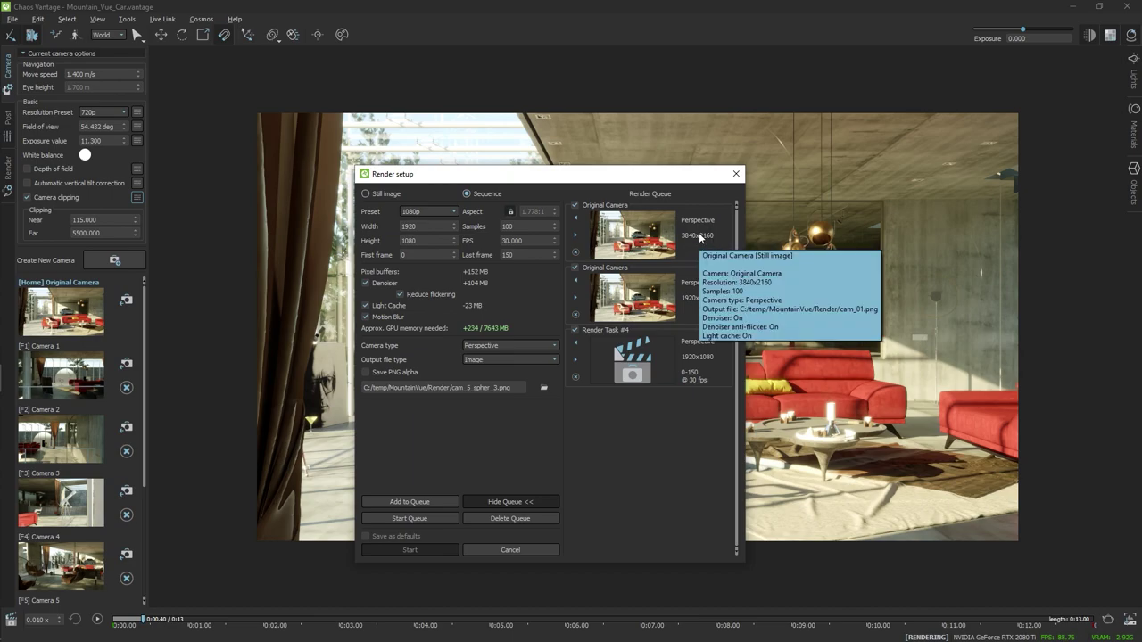
Step: Load the queued cam_1_HD.png task's settings, shorten the output name to cam_1_.png and choose the 2160p (4K) preset
mouse_move(650, 303)
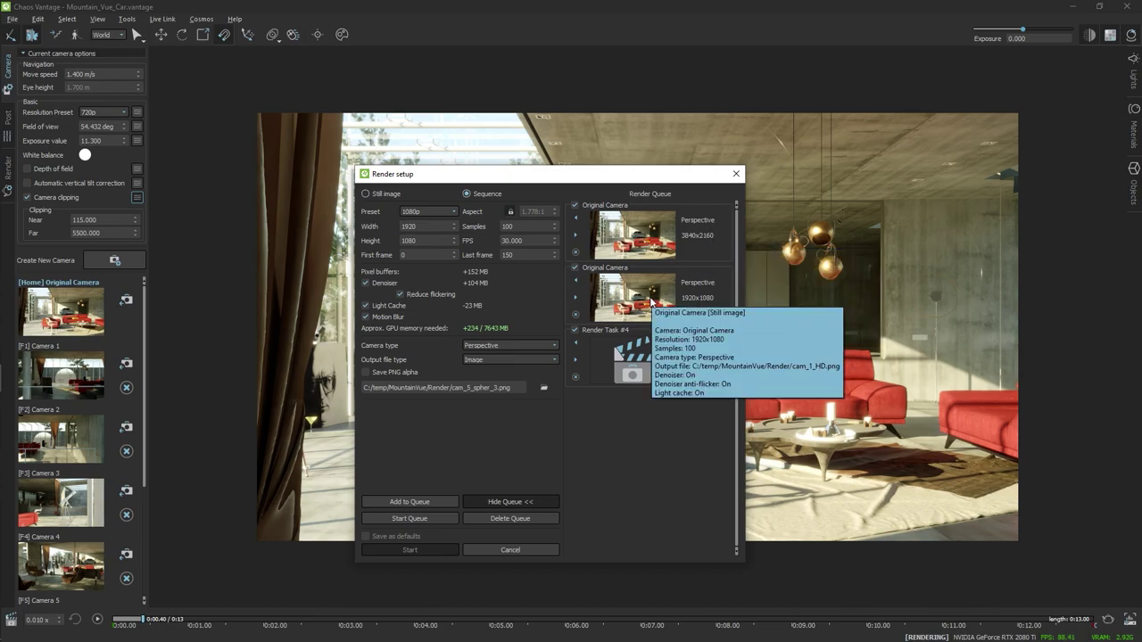
click(574, 281)
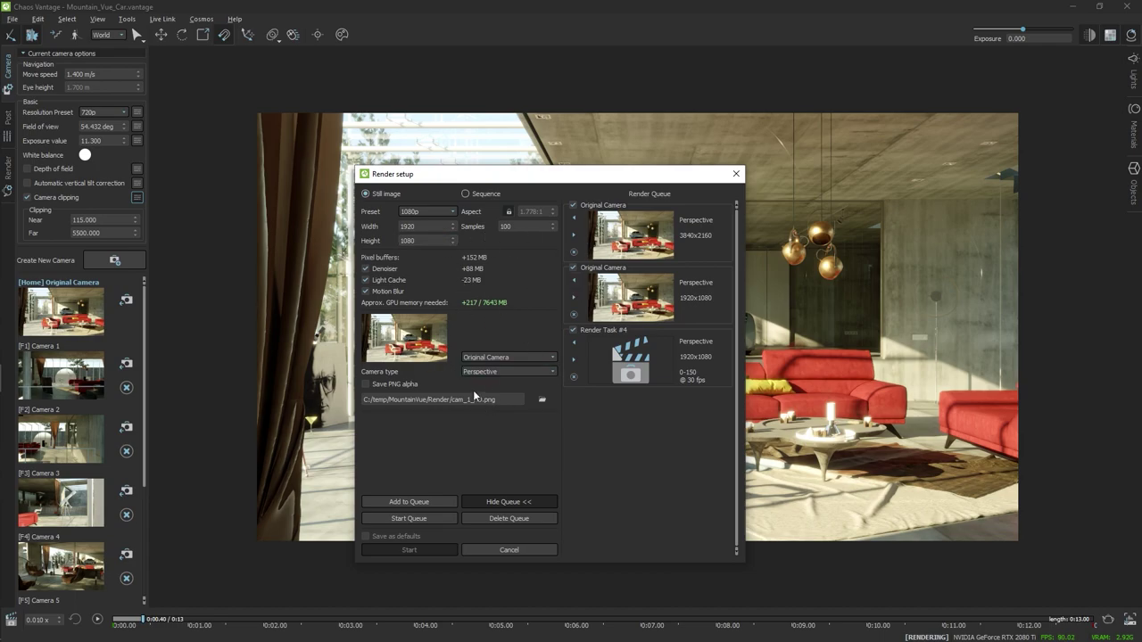
key(BackSpace)
key(BackSpace)
click(431, 211)
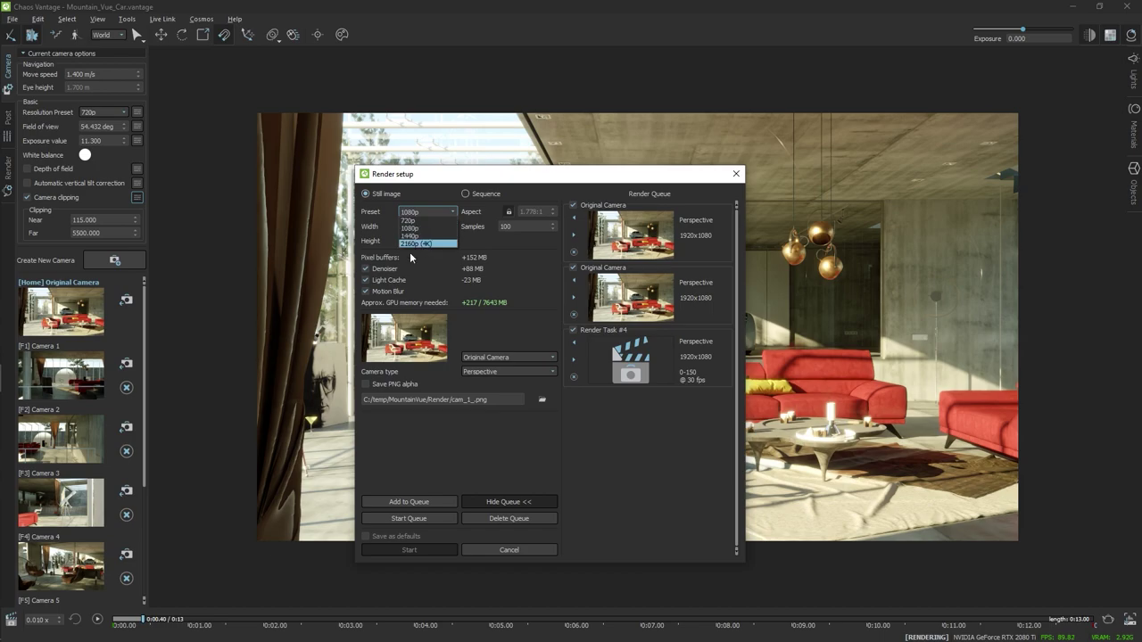
click(425, 242)
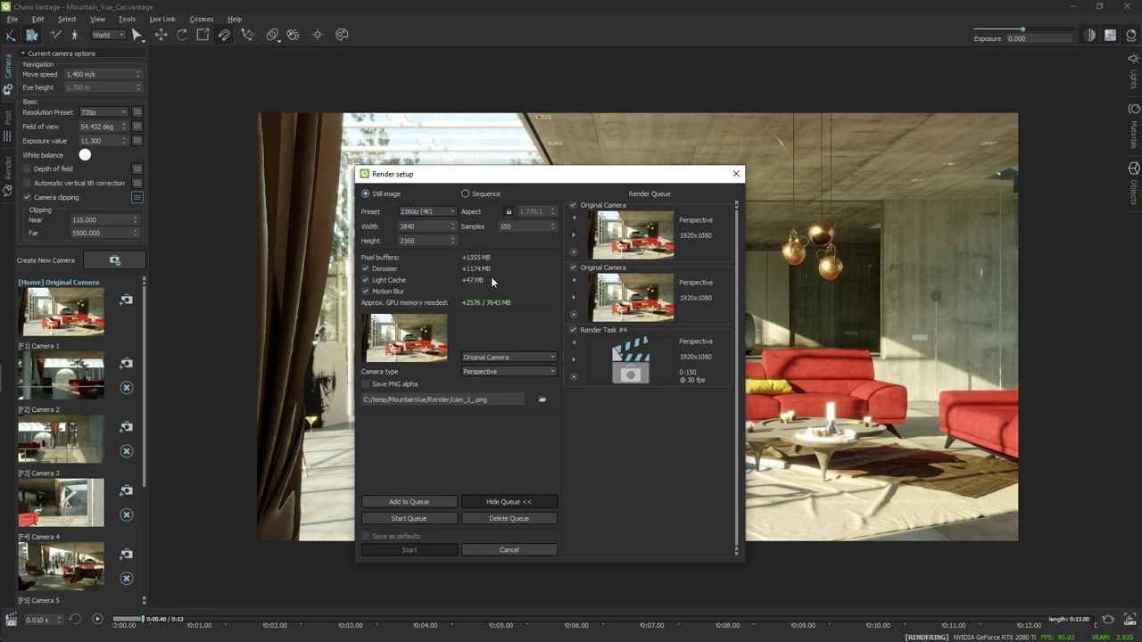
mouse_move(490, 276)
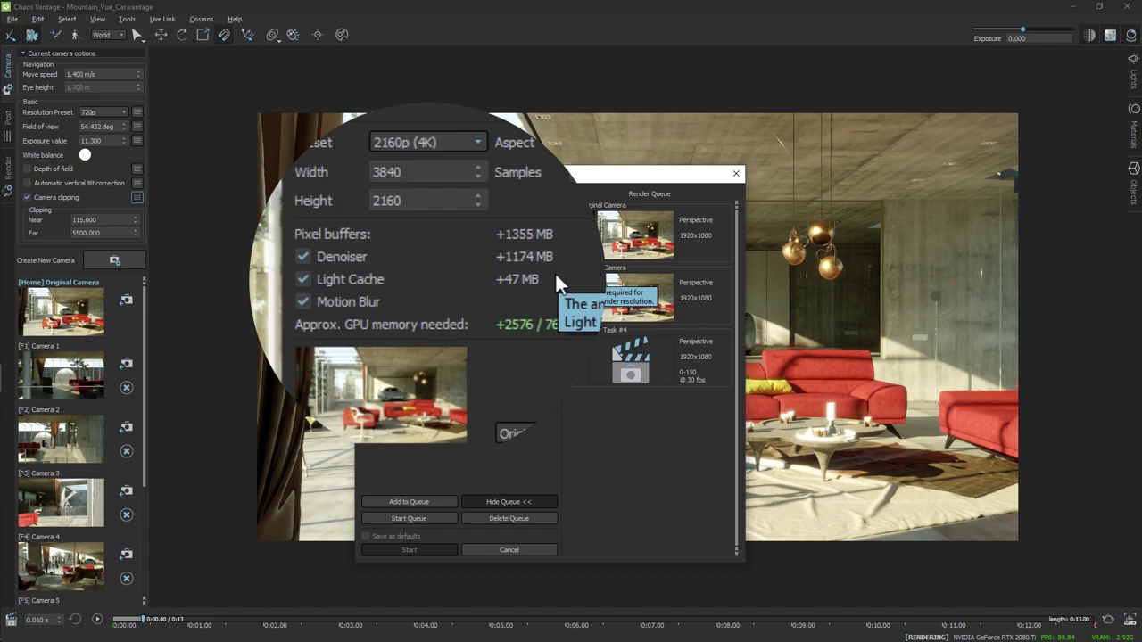